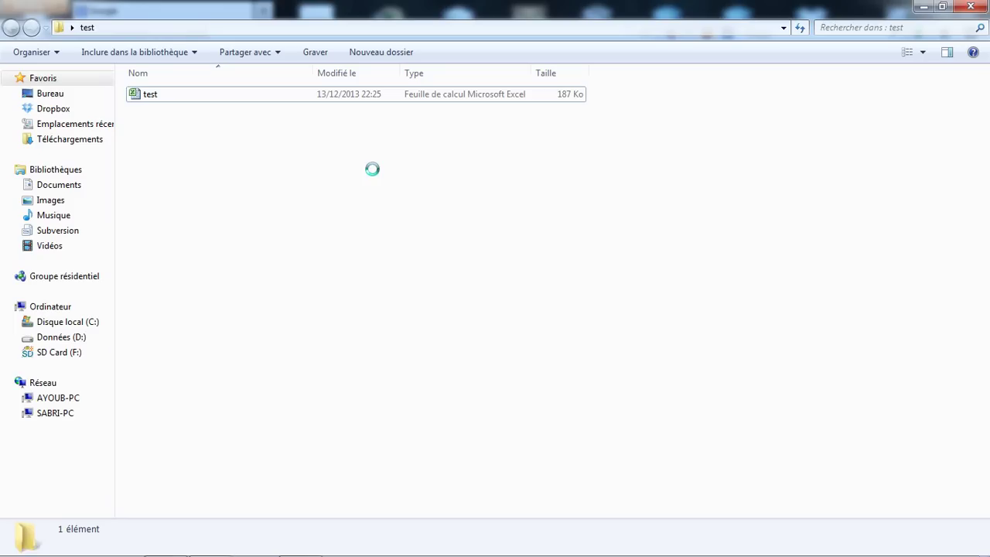
# Open the test spreadsheet from the test folder in Excel 2010
pyautogui.click(289, 94)
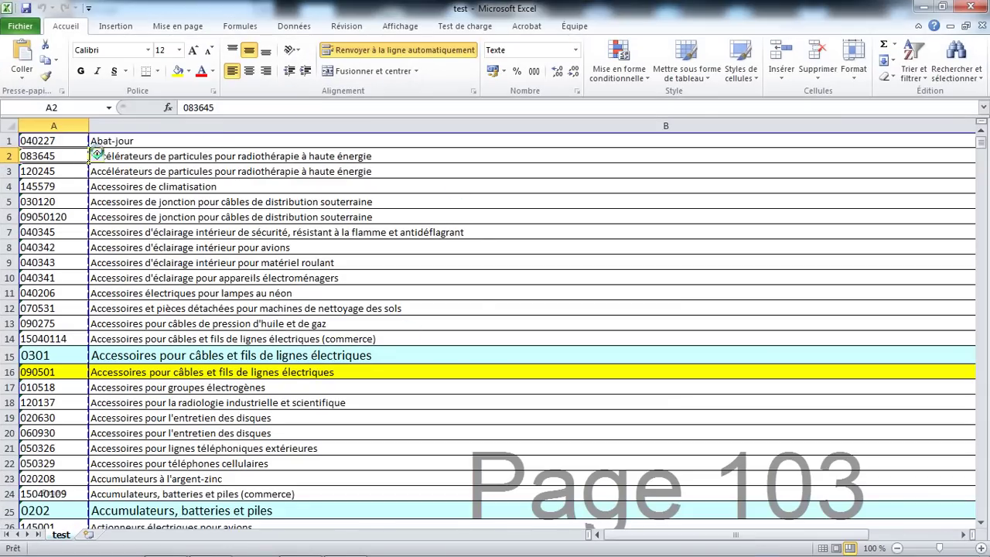
# Insert an empty row above the first code and description in row 1
pyautogui.click(58, 140)
pyautogui.click(132, 139)
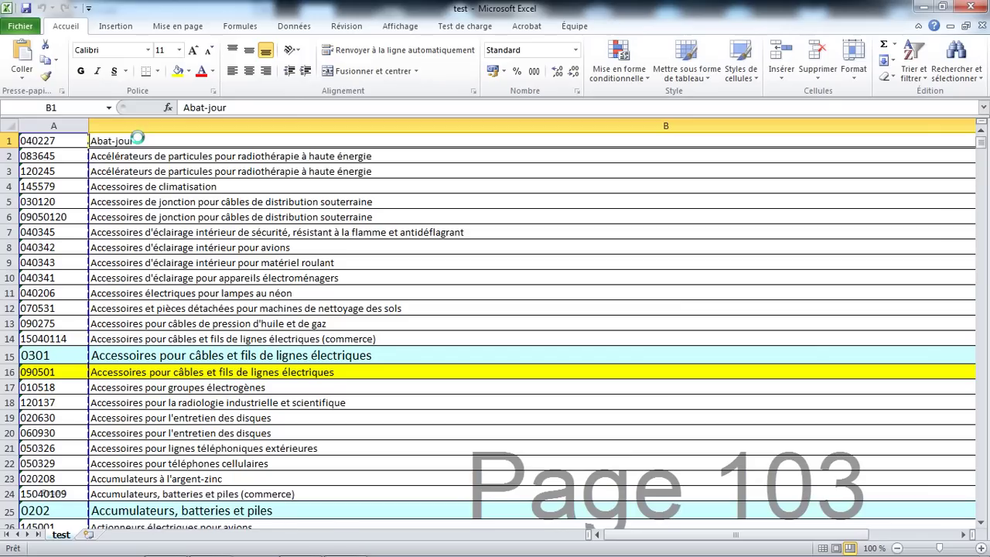
pyautogui.click(28, 143)
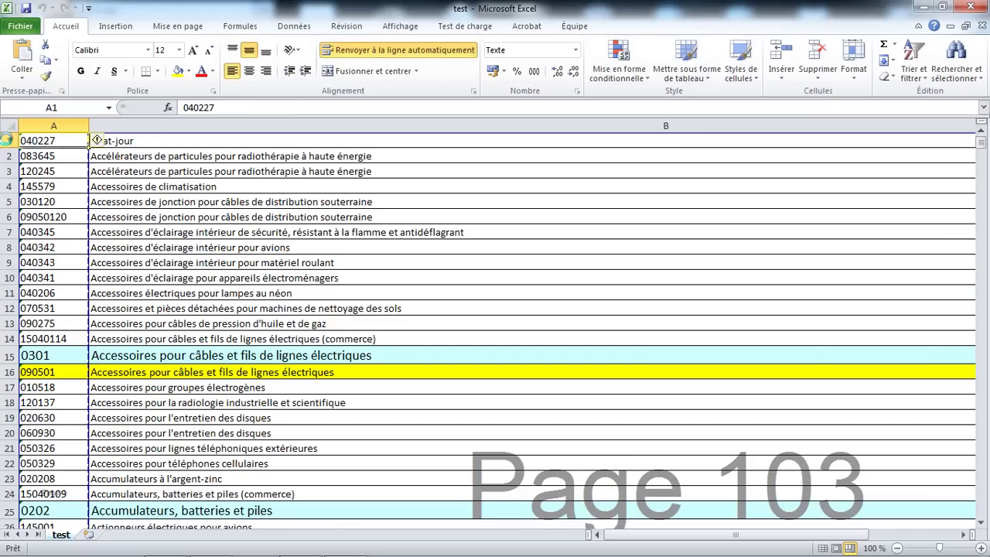
pyautogui.click(6, 140)
pyautogui.rightClick(7, 140)
pyautogui.click(69, 227)
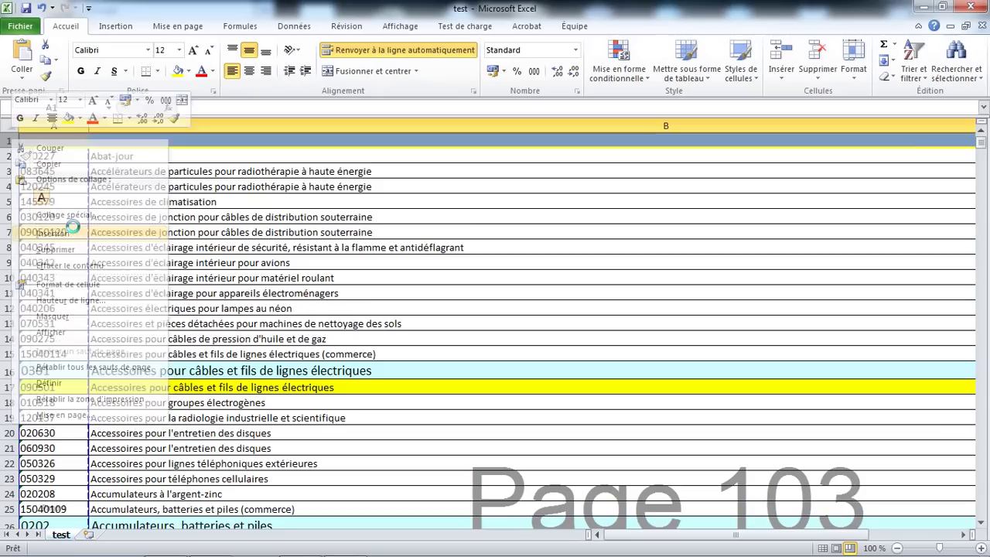
pyautogui.click(125, 162)
# Enter the headers ref in A1 and des in B1
pyautogui.click(49, 156)
pyautogui.click(72, 141)
pyautogui.write('ref')
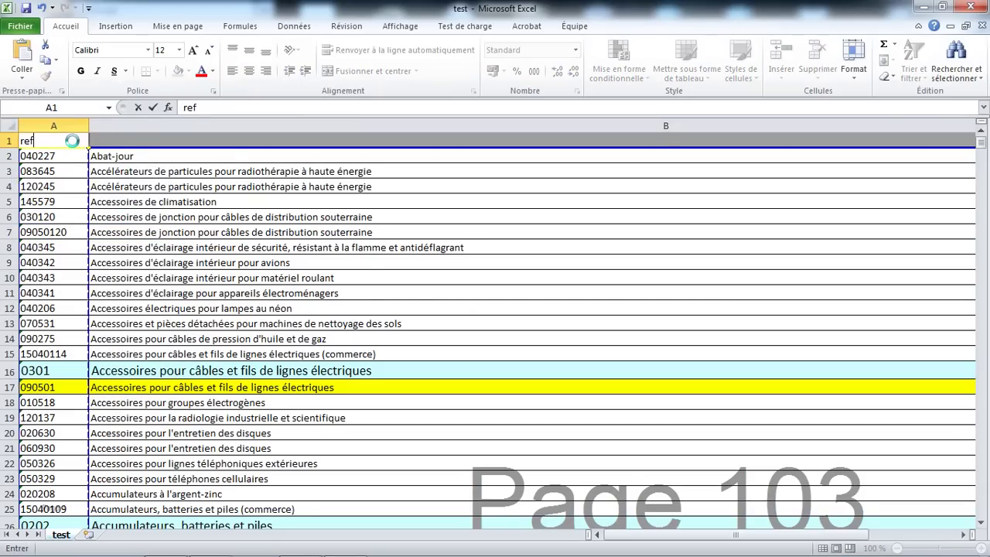
pyautogui.click(132, 140)
pyautogui.write('des')
pyautogui.click(190, 251)
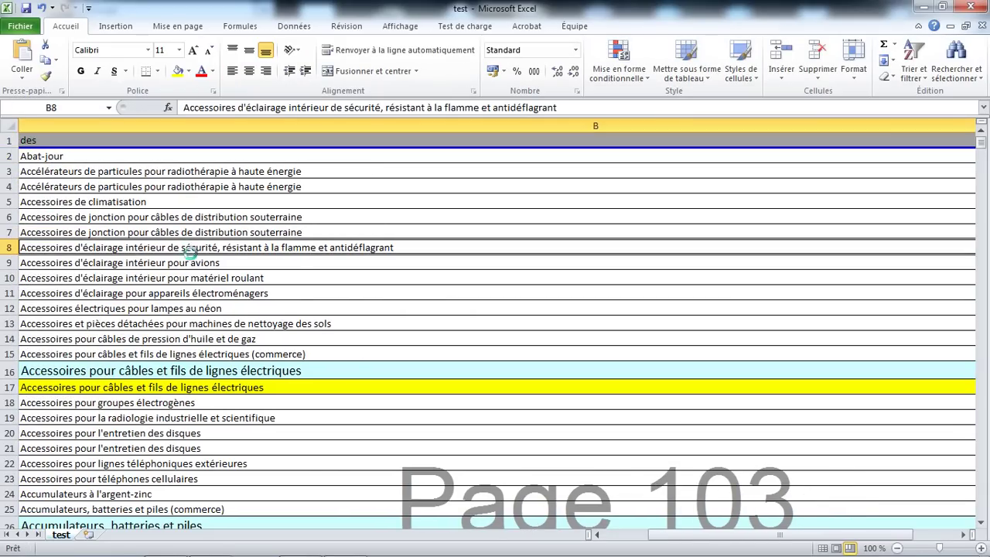
pyautogui.moveTo(681, 534); pyautogui.dragTo(589, 530)
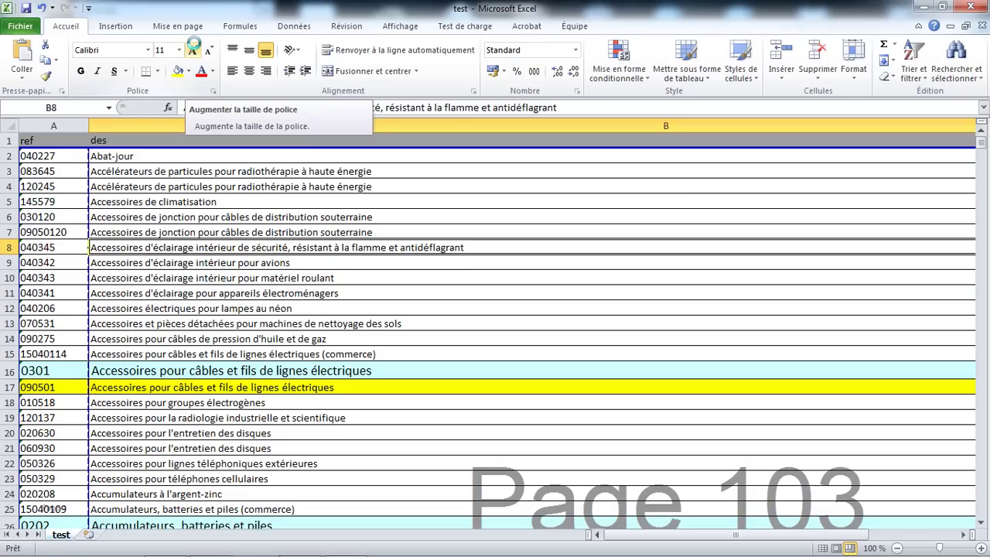
# Open the Enregistrer sous window and close it without saving
pyautogui.click(20, 25)
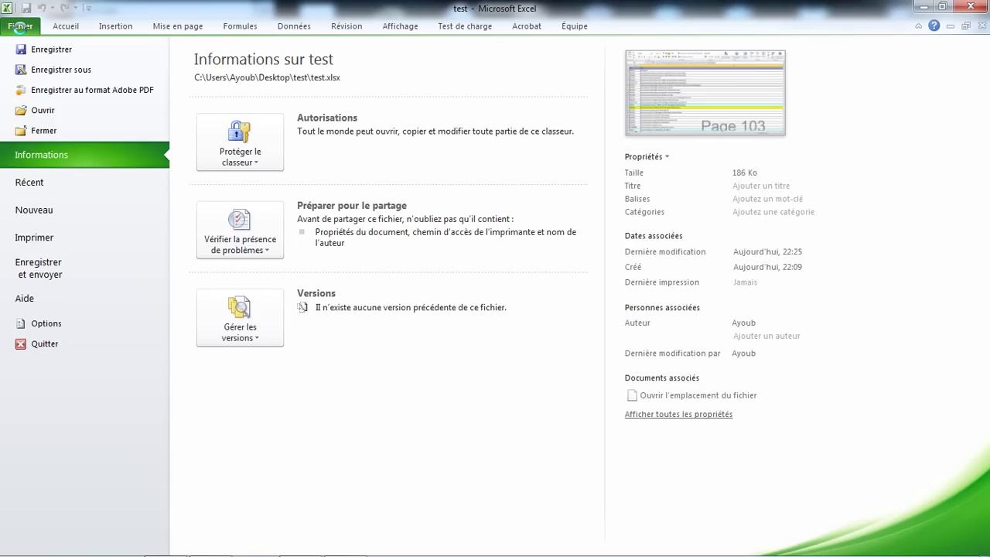
pyautogui.click(81, 69)
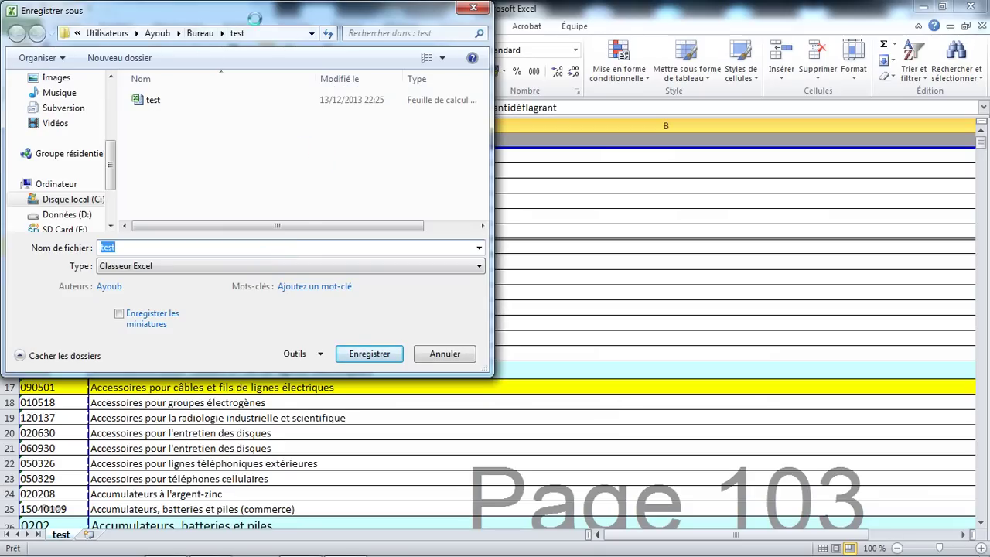
pyautogui.click(473, 8)
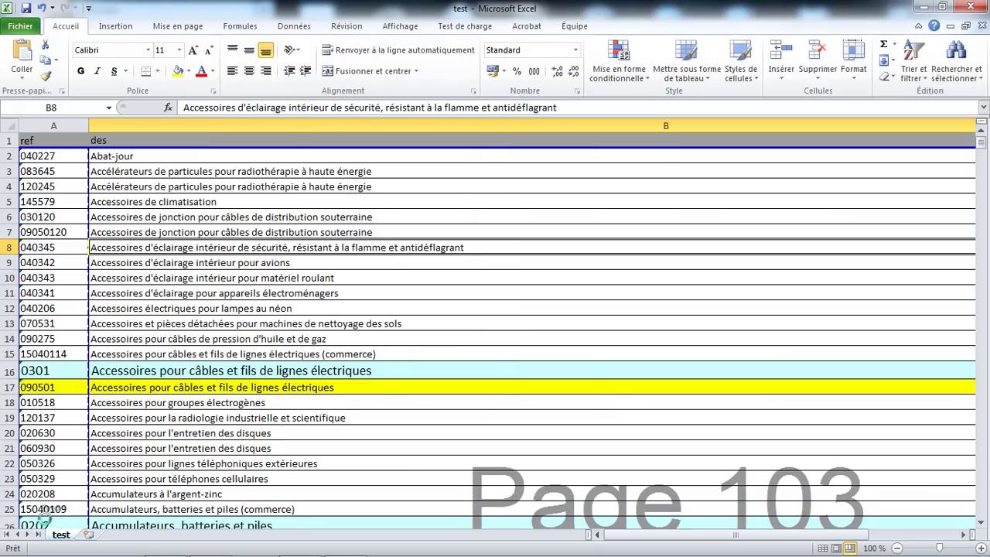
# Add a new worksheet with headers nom in A1 and prenom in B1
pyautogui.click(89, 534)
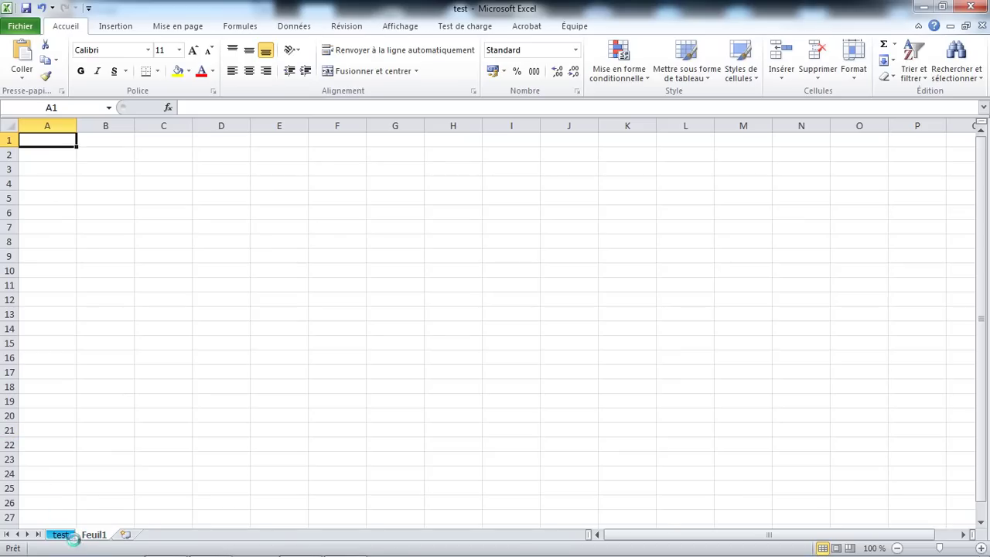
pyautogui.click(99, 534)
pyautogui.click(44, 144)
pyautogui.write('nom')
pyautogui.press('Tab')
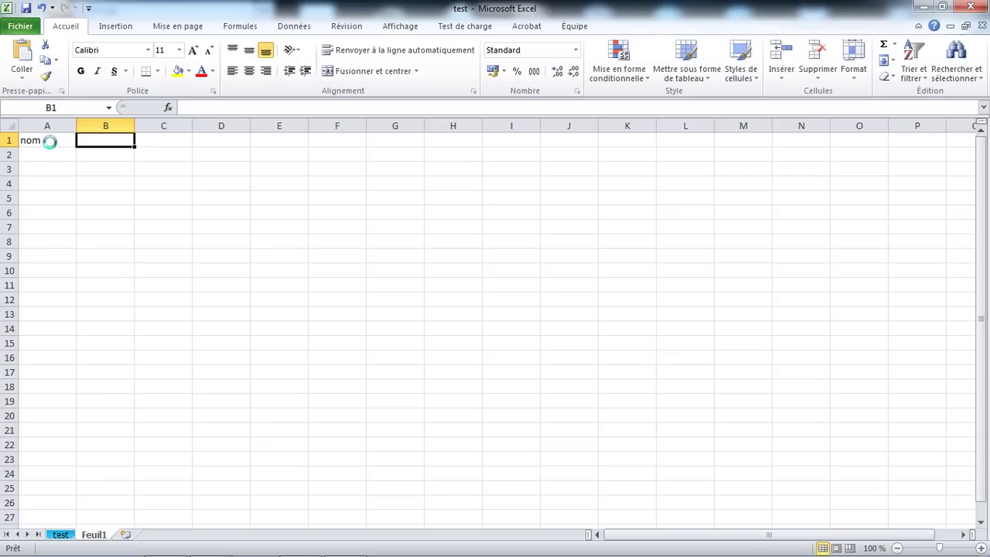
pyautogui.write('prenom')
pyautogui.press('Tab')
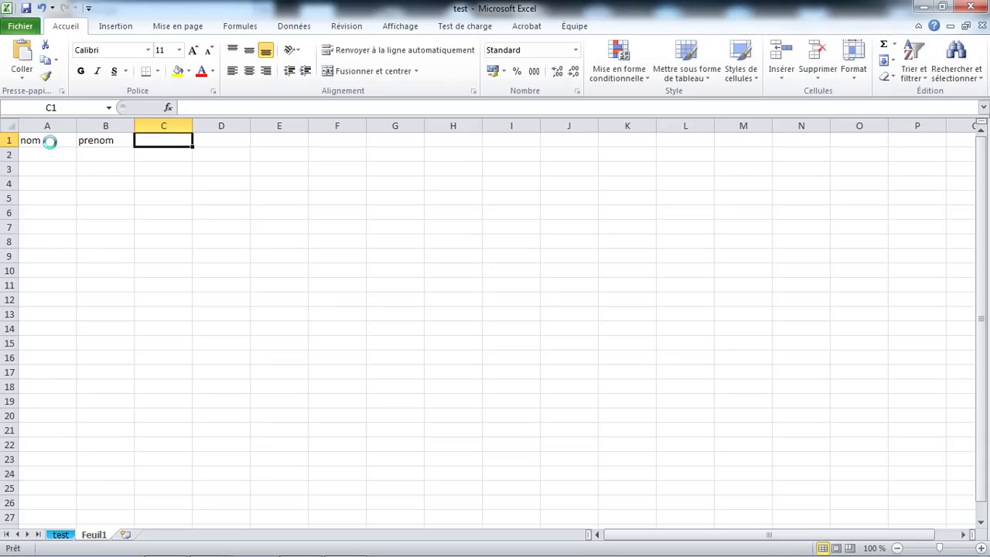
# Enter a sample student's surname and first name in row 2
pyautogui.click(57, 159)
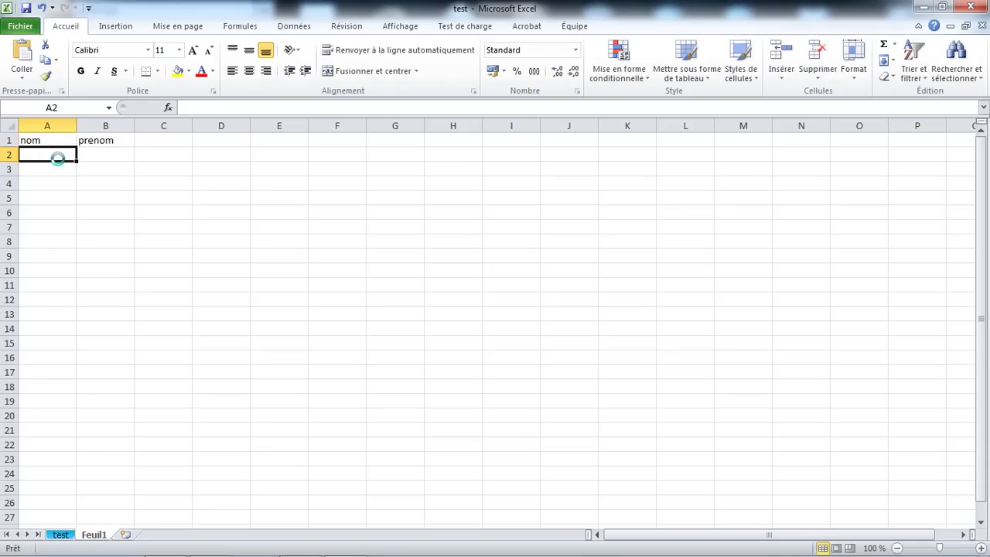
pyautogui.press('Tab')
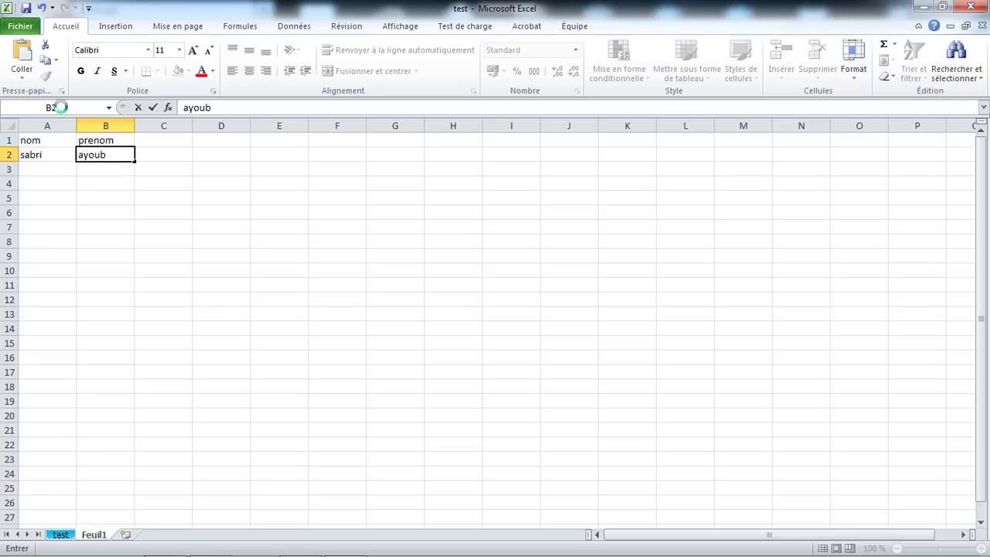
pyautogui.click(90, 185)
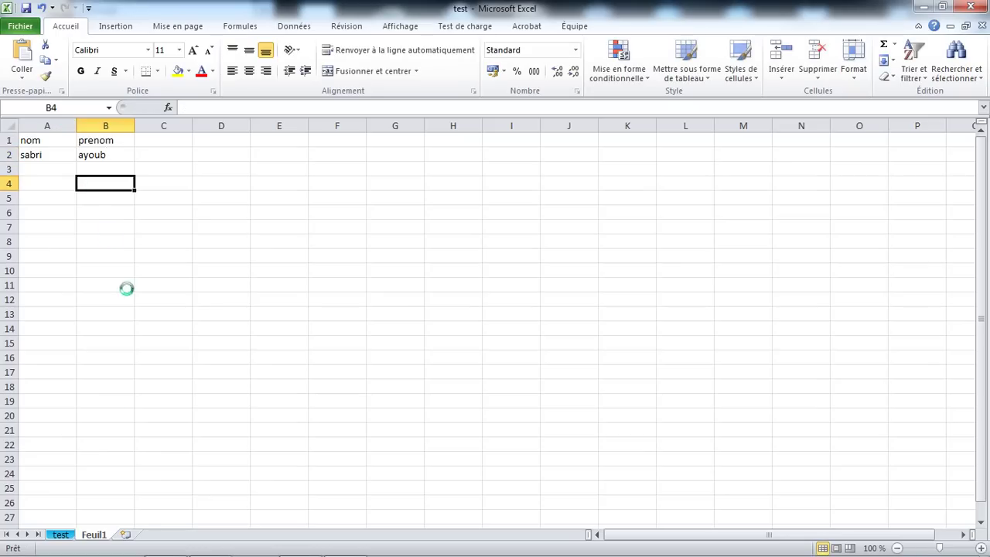
# Rename the Feuil1 sheet to etudiant
pyautogui.doubleClick(92, 536)
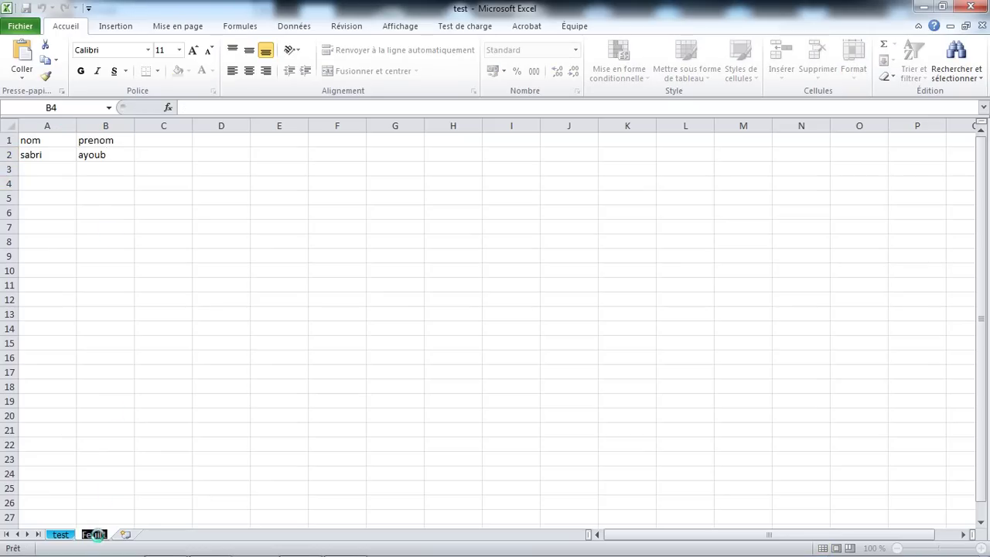
pyautogui.write('etudiant')
pyautogui.press('Return')
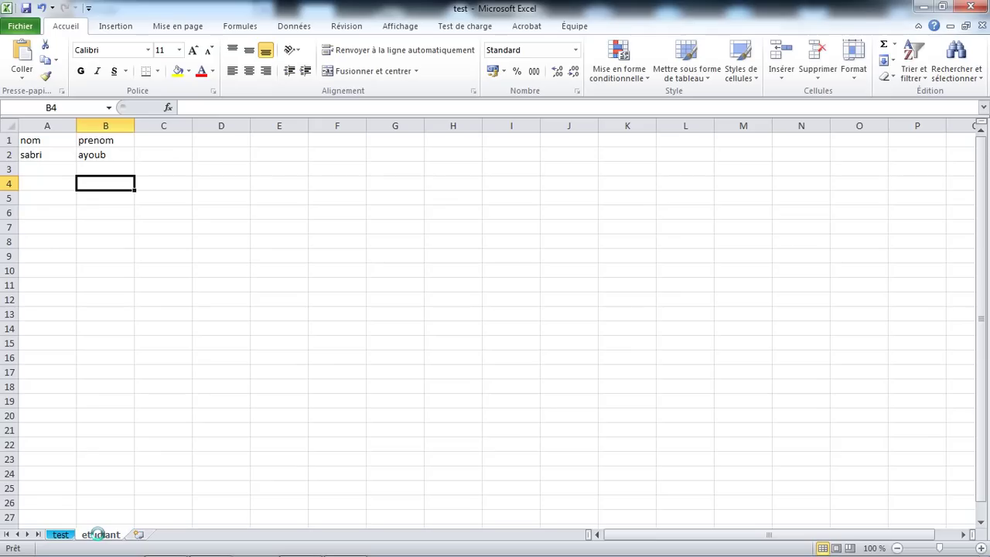
pyautogui.click(221, 217)
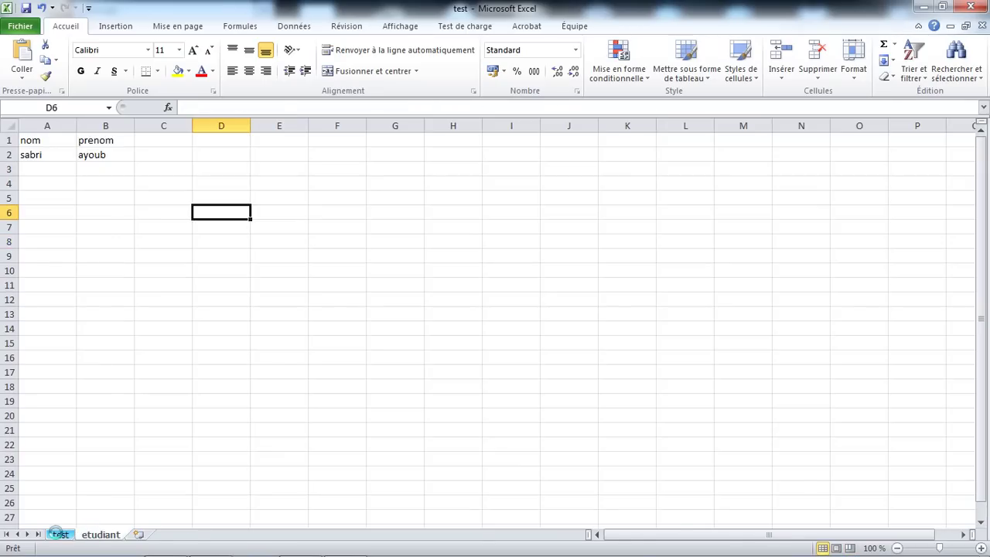
# Review the ref/des headers on the test sheet, then select the student row on etudiant
pyautogui.click(60, 533)
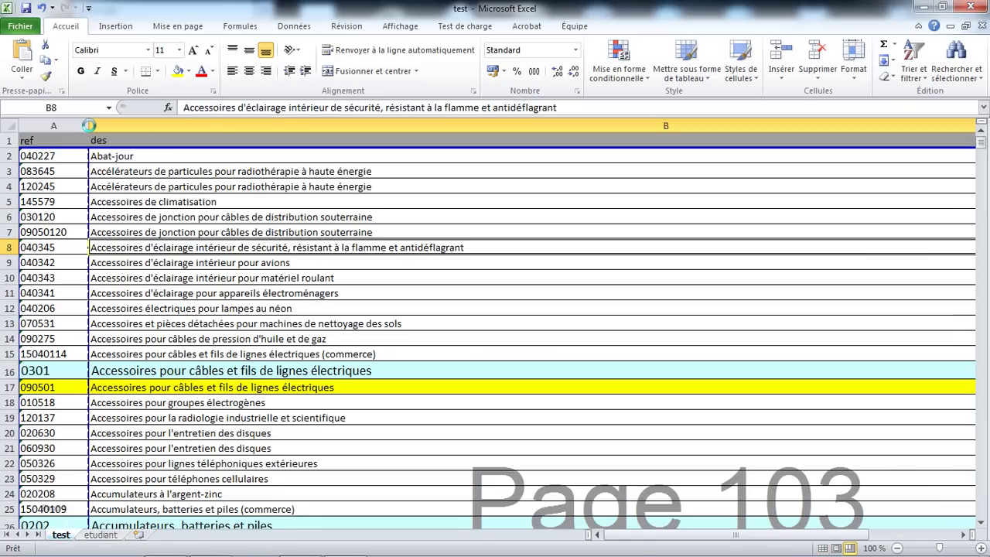
pyautogui.click(62, 139)
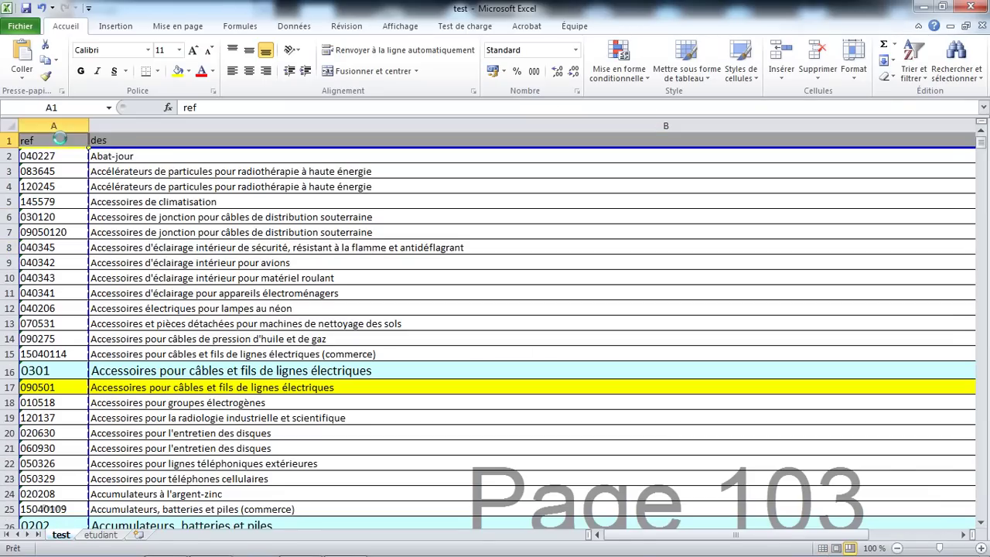
pyautogui.click(115, 142)
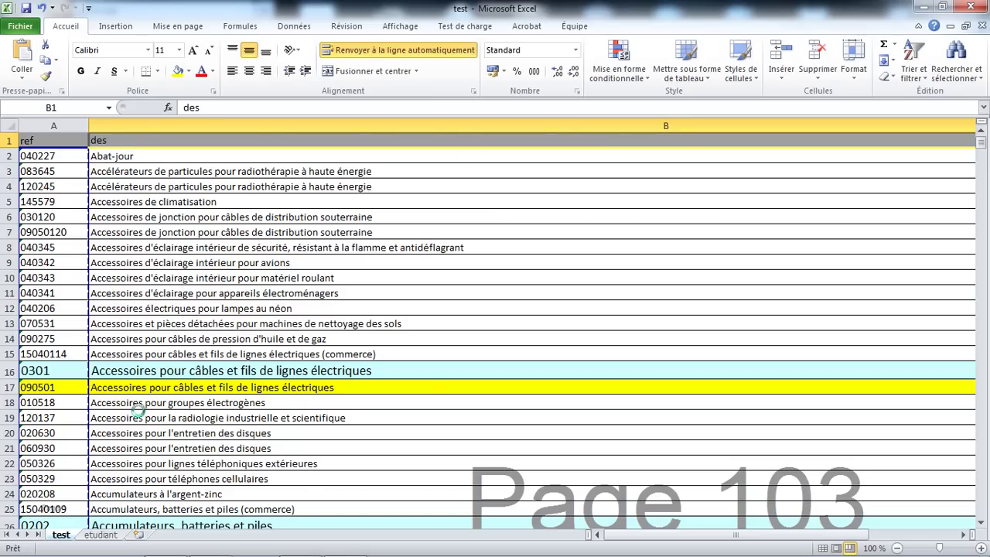
pyautogui.click(101, 535)
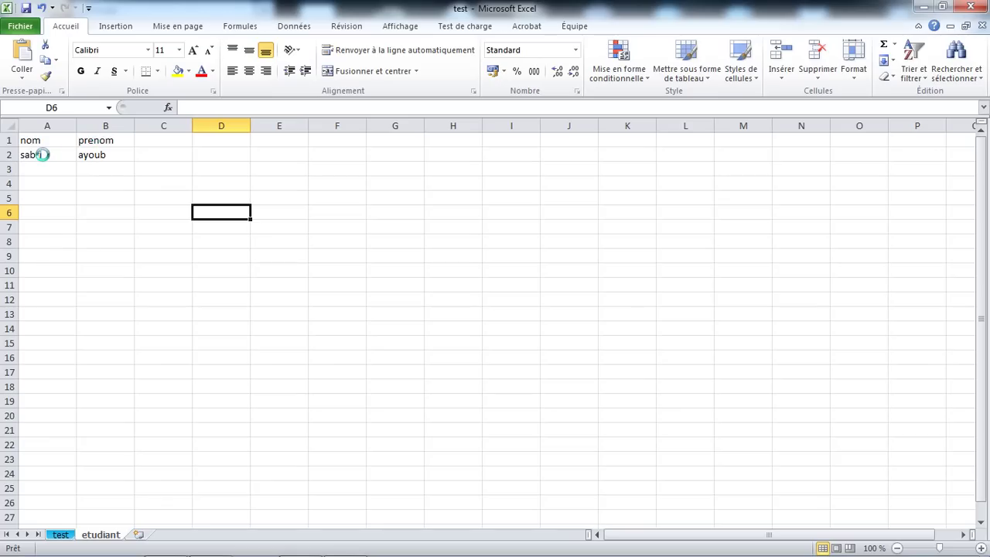
pyautogui.click(43, 155)
pyautogui.click(9, 155)
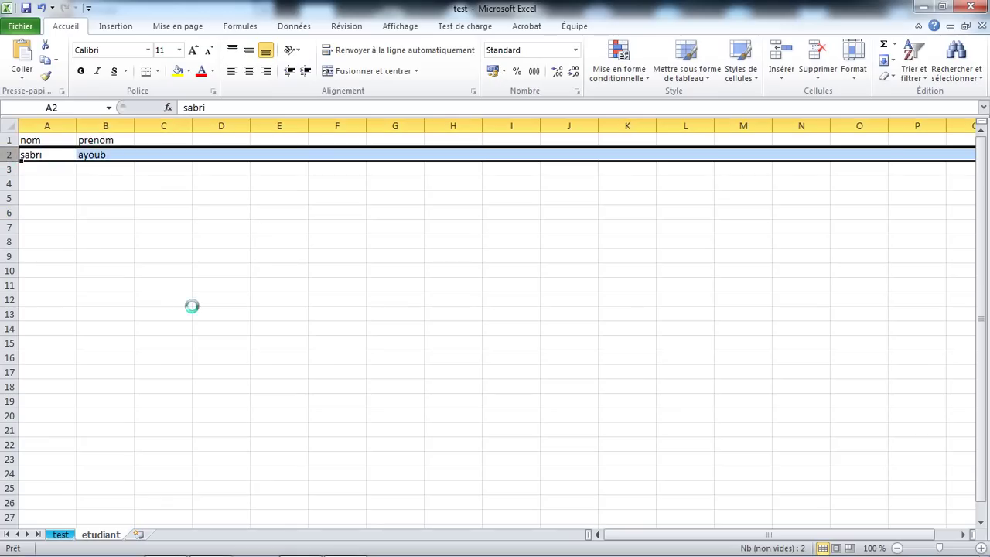
pyautogui.click(31, 25)
# Save the workbook as test in Feuille de calcul OpenDocument format, accepting the compatibility warning
pyautogui.click(46, 68)
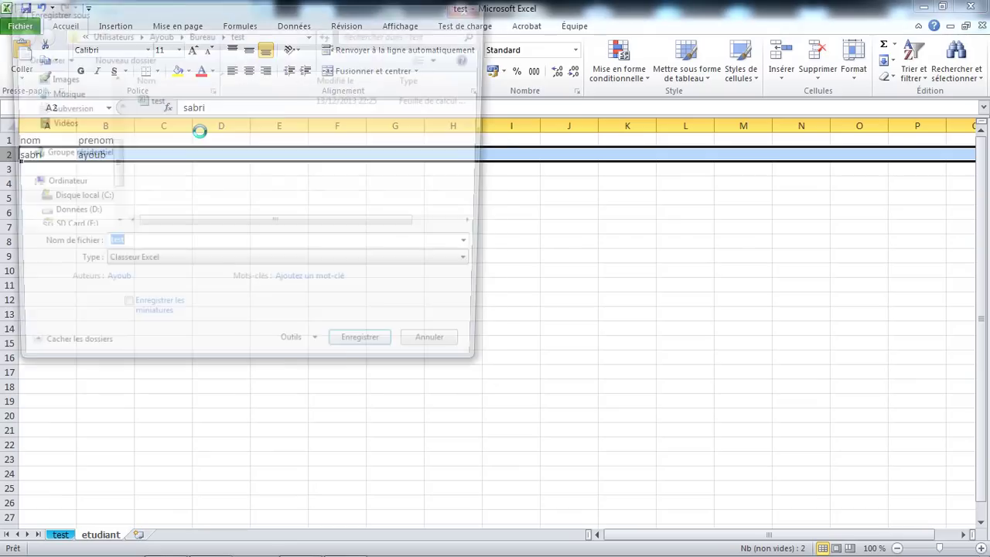
pyautogui.click(242, 265)
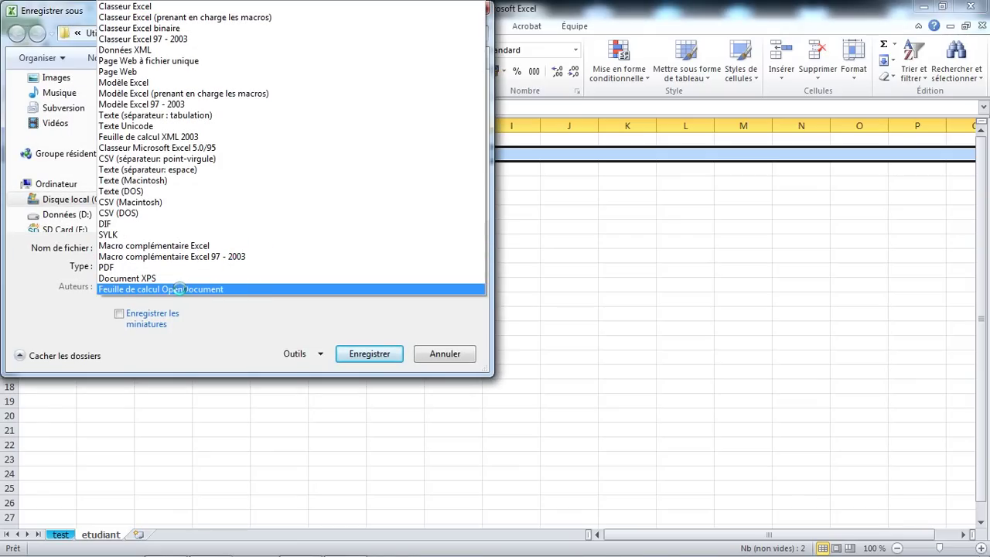
pyautogui.click(212, 289)
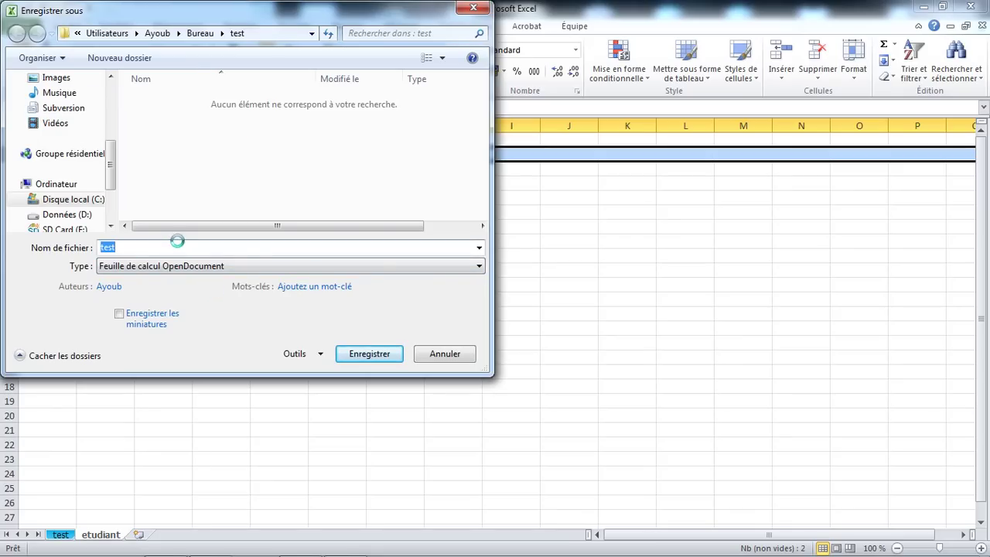
pyautogui.click(380, 355)
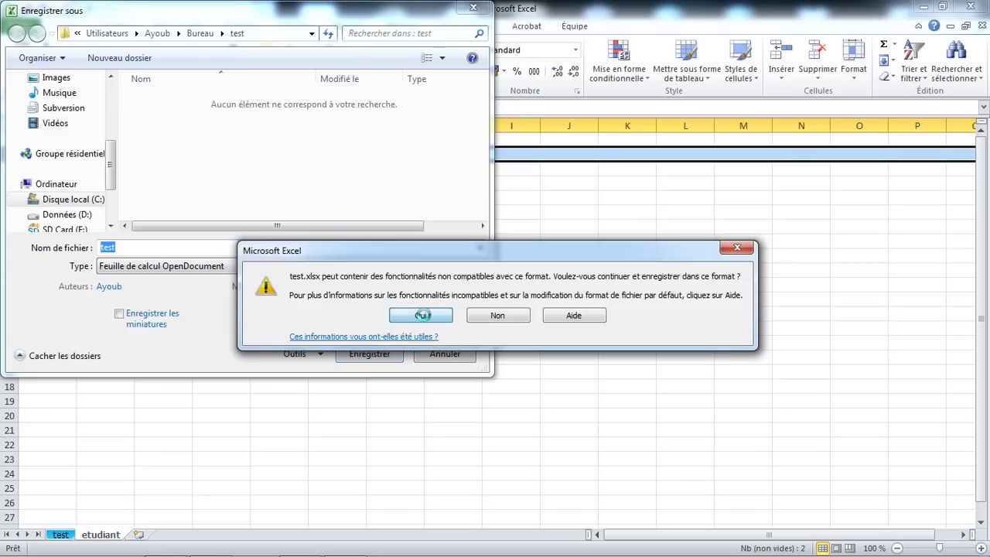
pyautogui.click(421, 315)
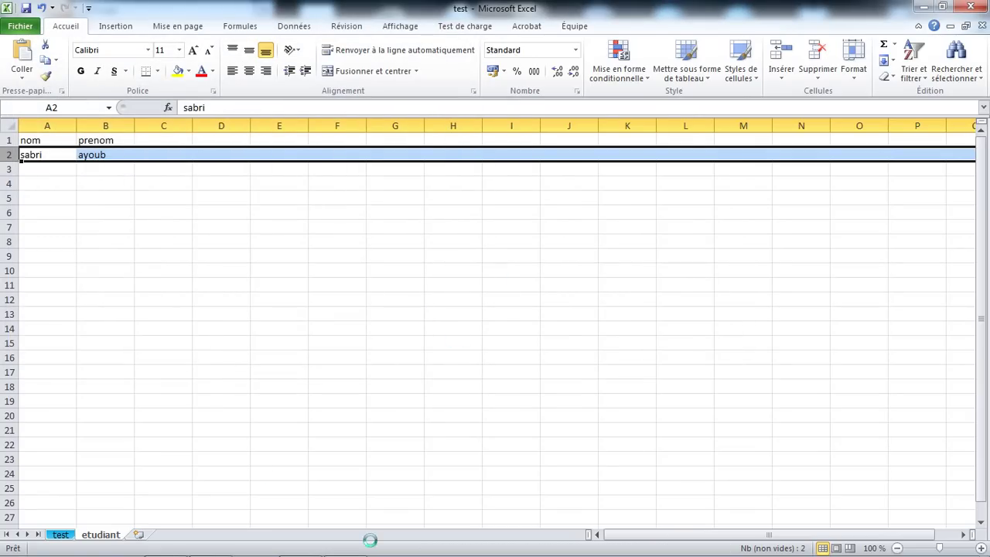
# Load localhost/phpmyadmin/ in Firefox
pyautogui.click(165, 542)
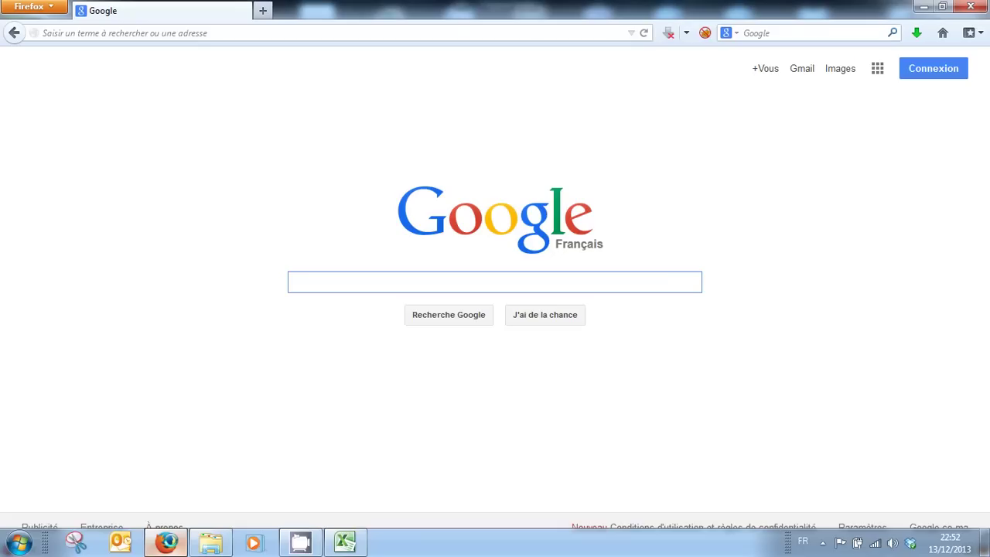
pyautogui.click(169, 37)
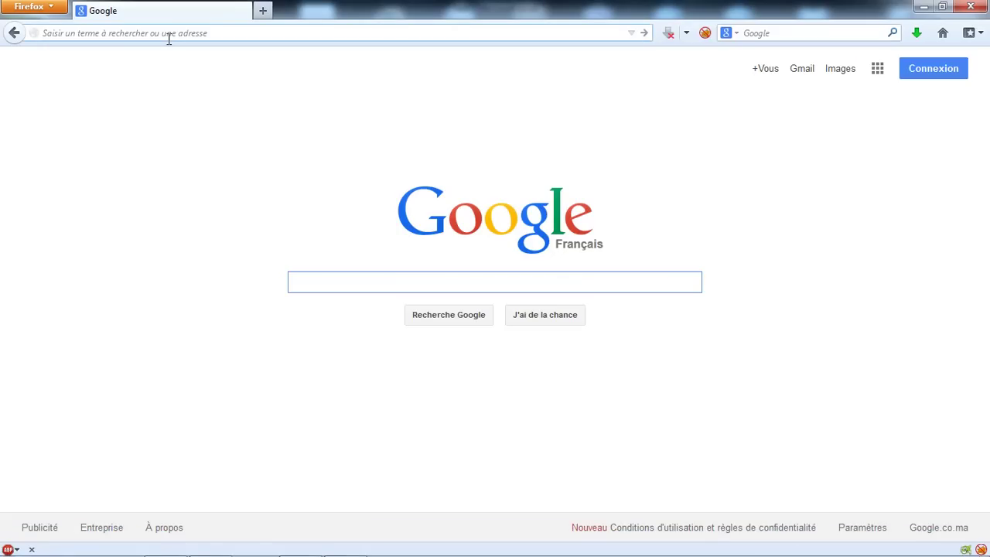
pyautogui.write('localhost/phpmyadmin/')
pyautogui.press('Return')
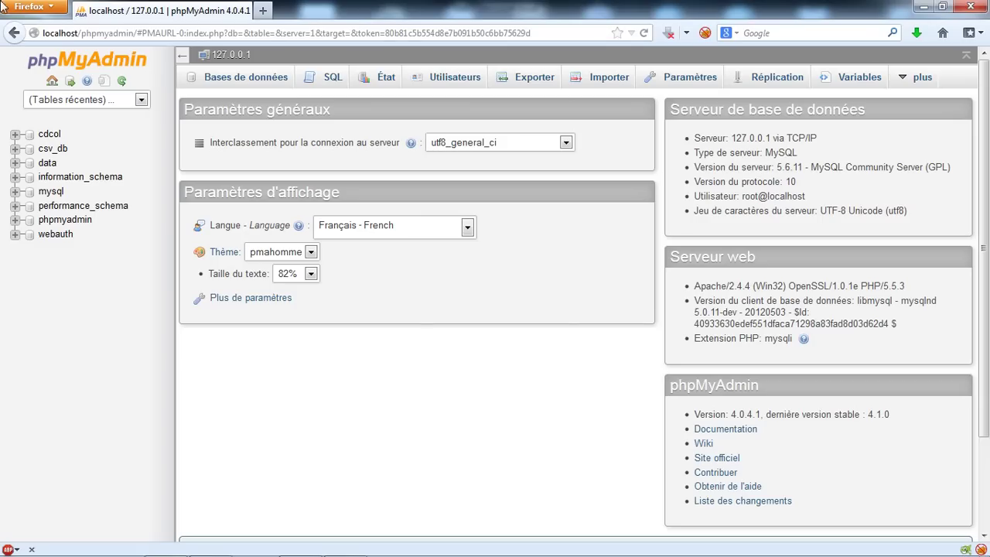
# Create a database named basetest under Bases de données and open it
pyautogui.click(245, 82)
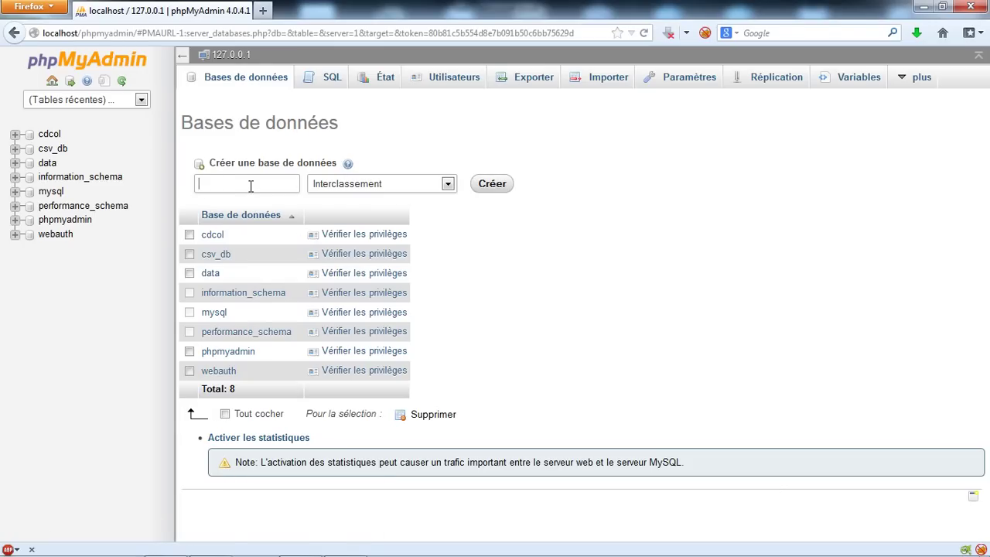
pyautogui.write('test')
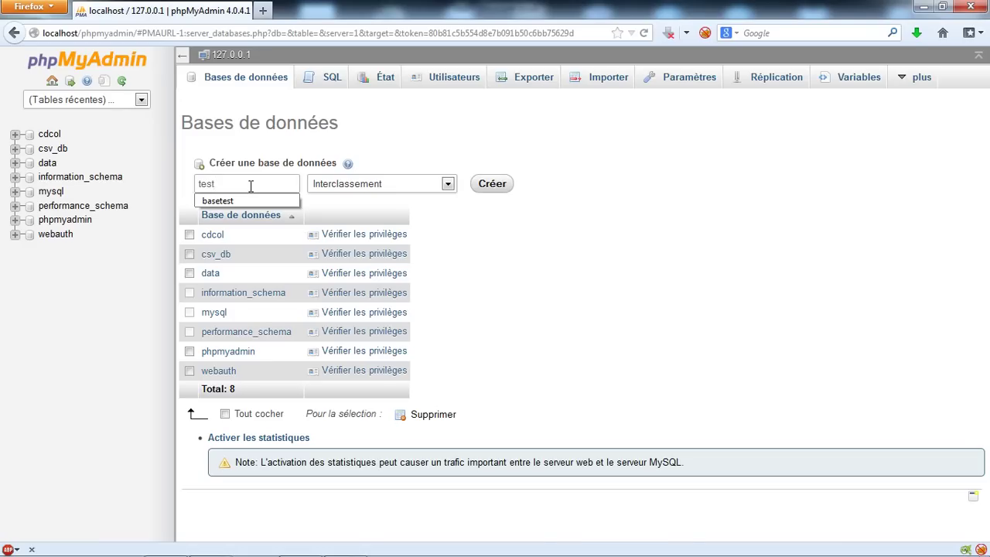
pyautogui.click(252, 198)
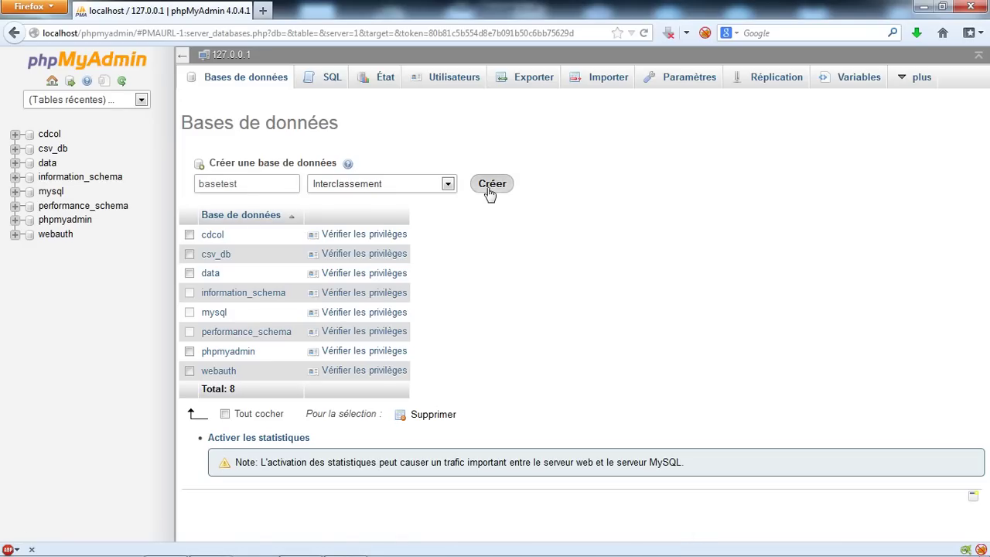
pyautogui.click(489, 188)
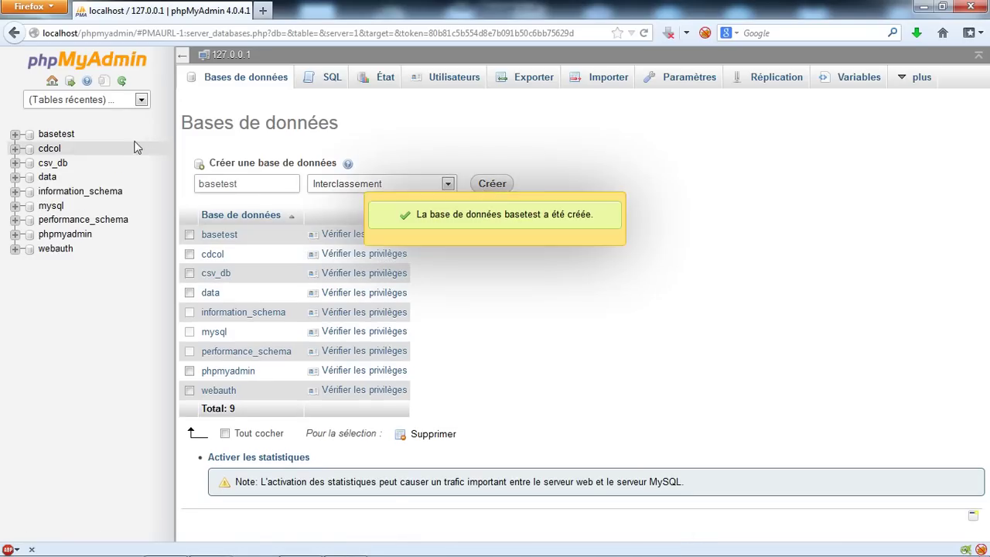
pyautogui.click(68, 138)
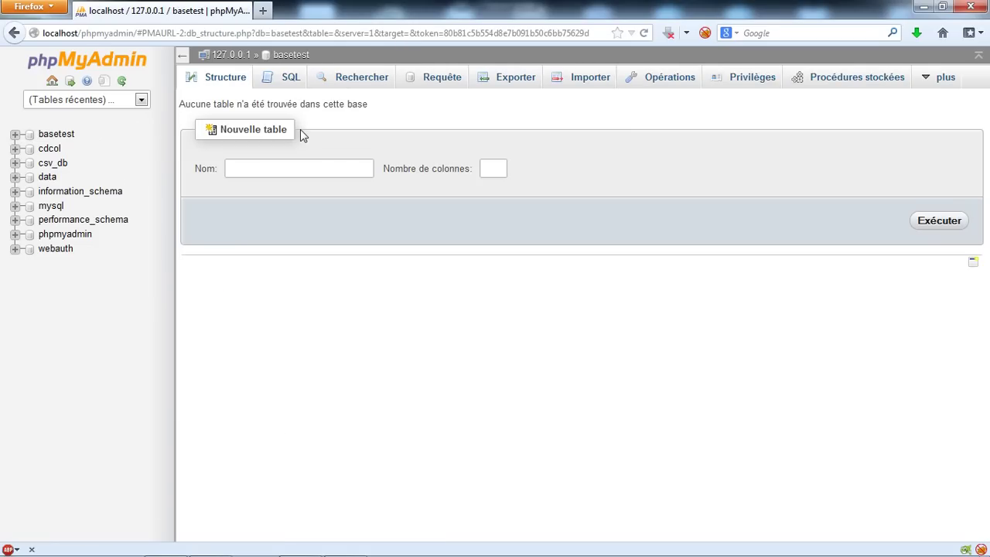
# Open basetest's Importer page and review the Format list, leaving SQL selected
pyautogui.click(597, 78)
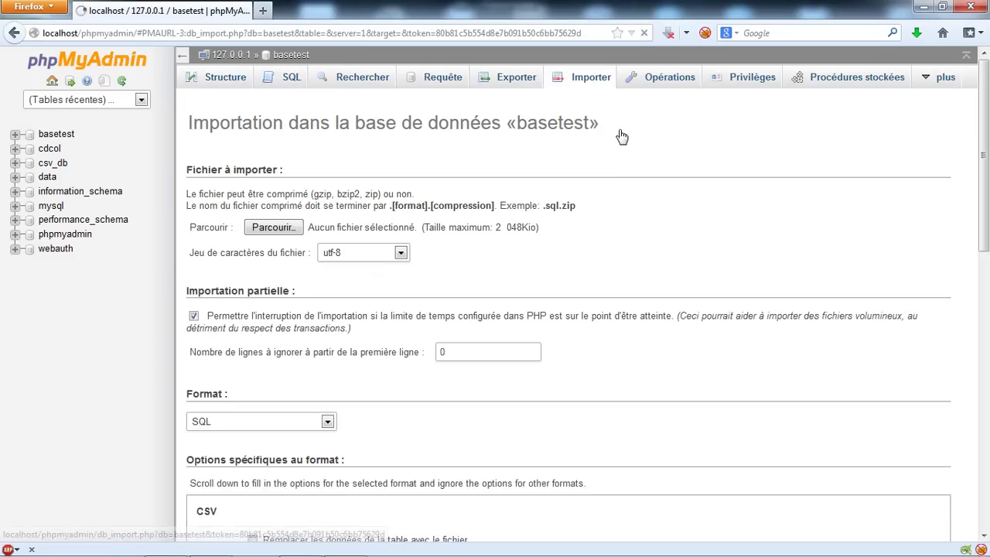
pyautogui.scroll(-2, 518, 418)
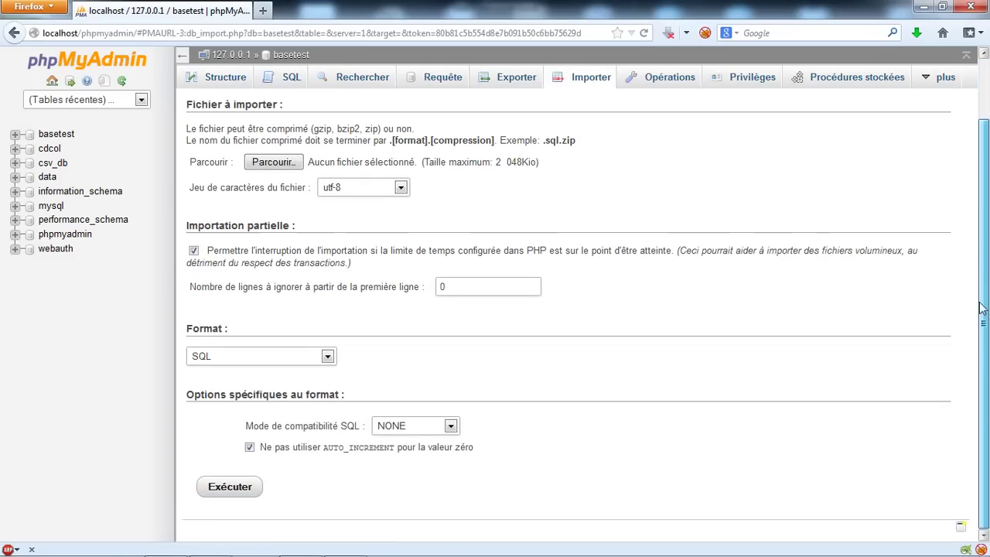
pyautogui.click(328, 361)
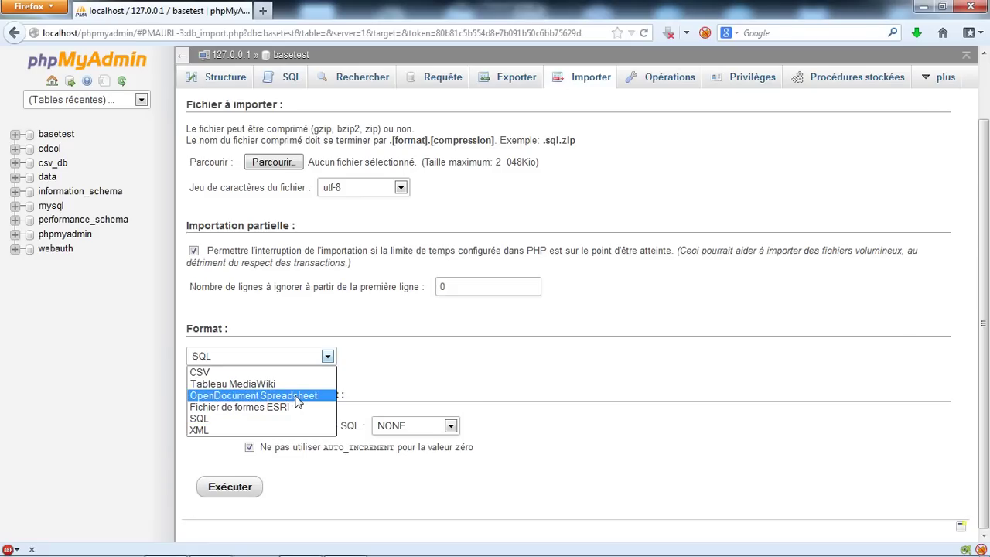
pyautogui.click(619, 308)
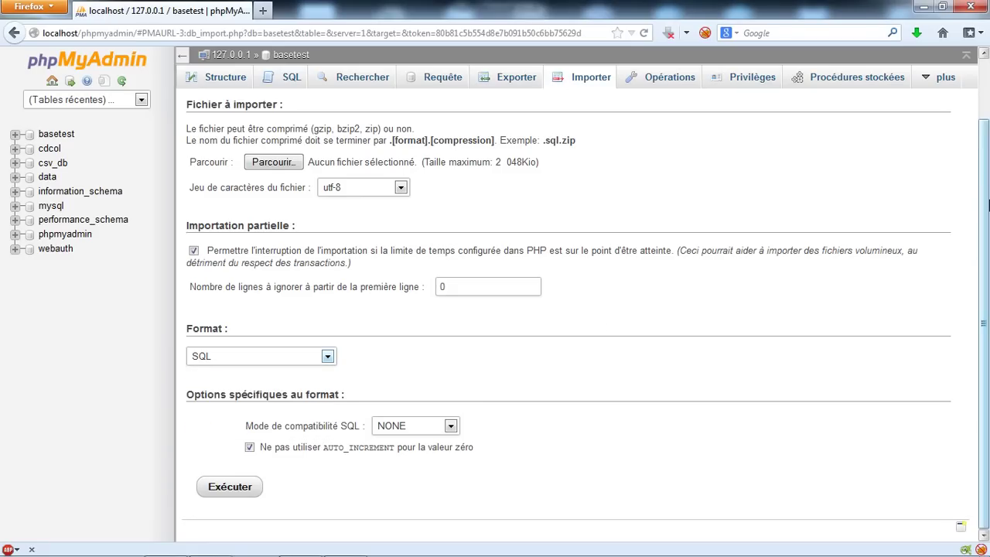
pyautogui.scroll(2, 987, 204)
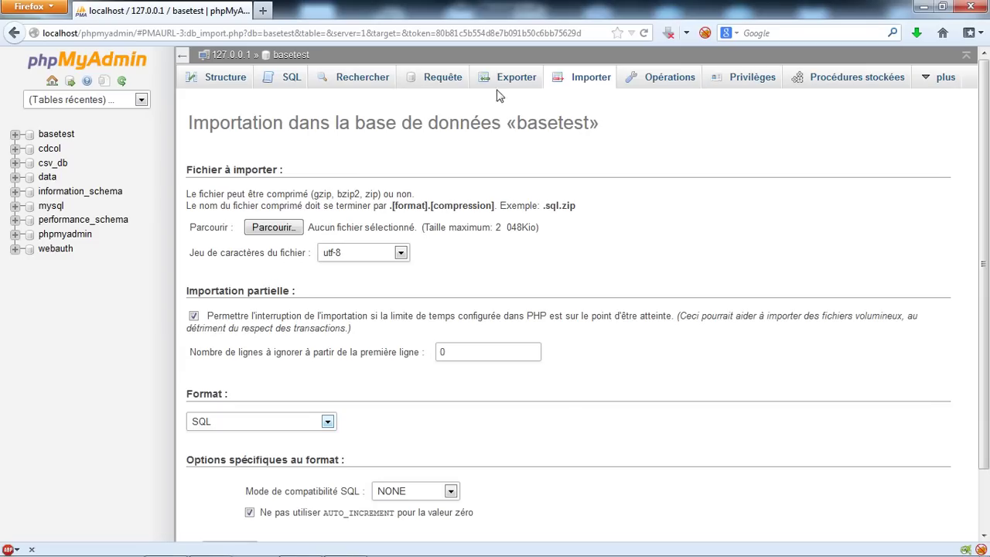
# Choose the OpenDocument test.ods file as the import source
pyautogui.click(272, 227)
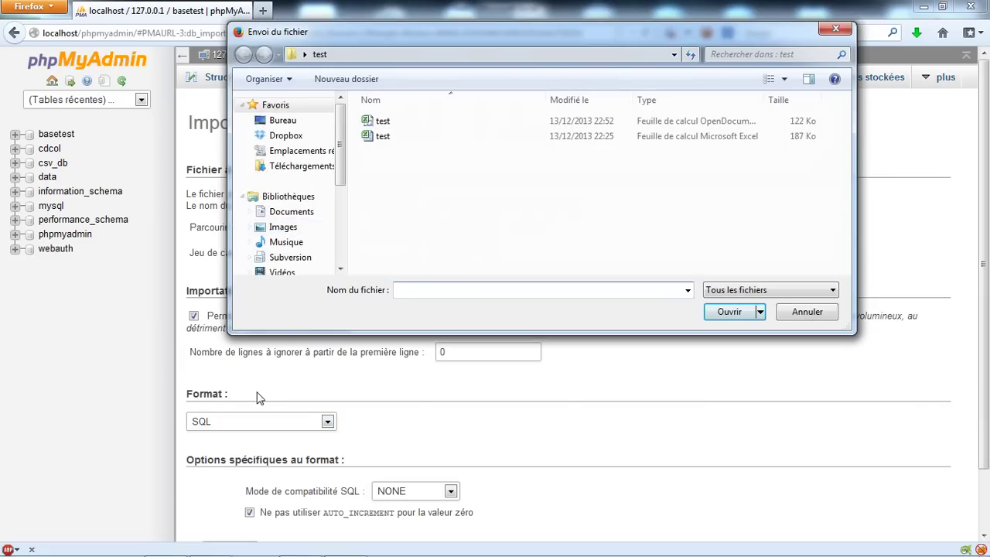
pyautogui.doubleClick(771, 99)
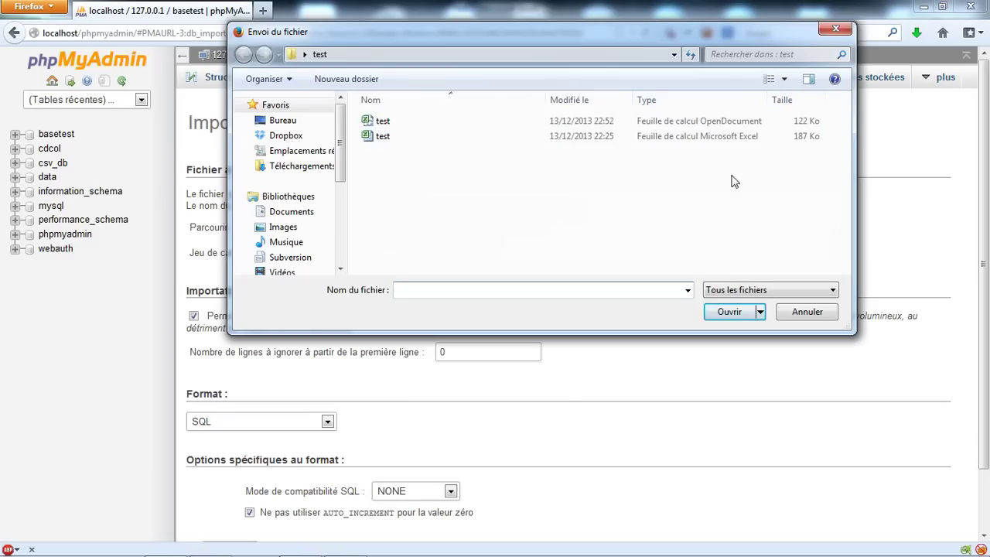
pyautogui.click(694, 124)
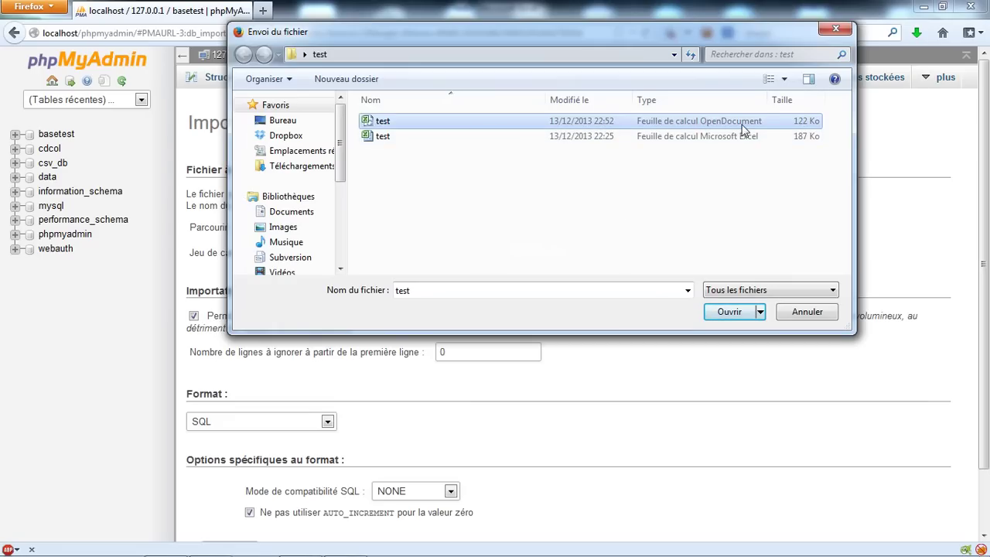
pyautogui.click(719, 318)
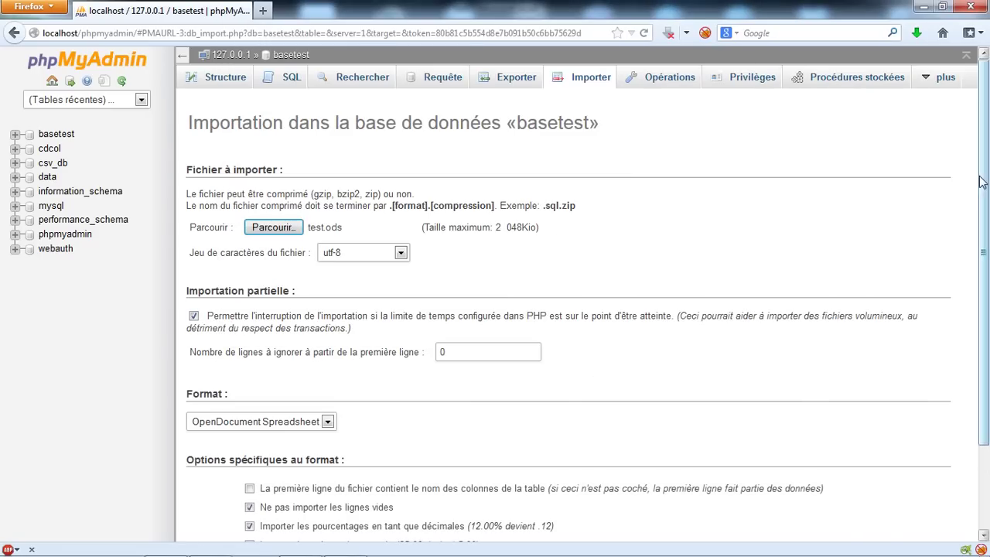
# Treat the first row as column names and run the import
pyautogui.scroll(-3, 987, 183)
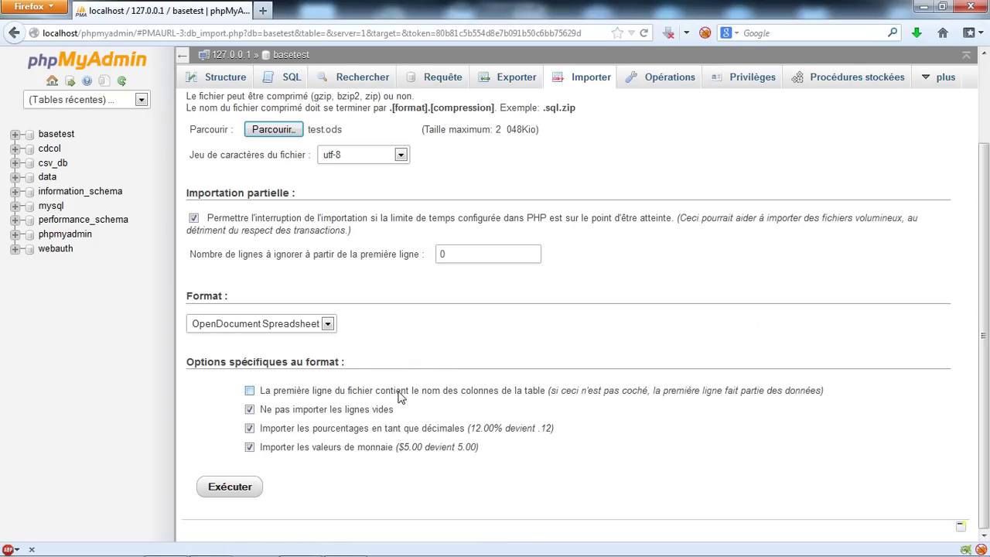
pyautogui.click(317, 394)
pyautogui.click(250, 494)
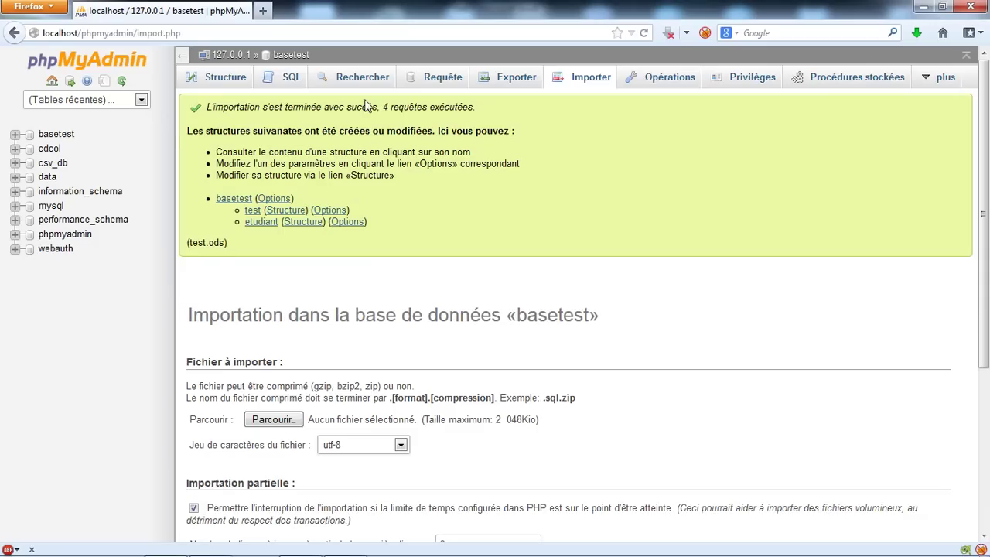
# Expand basetest and browse the etudiant table, then the test table's 4761 rows
pyautogui.click(48, 137)
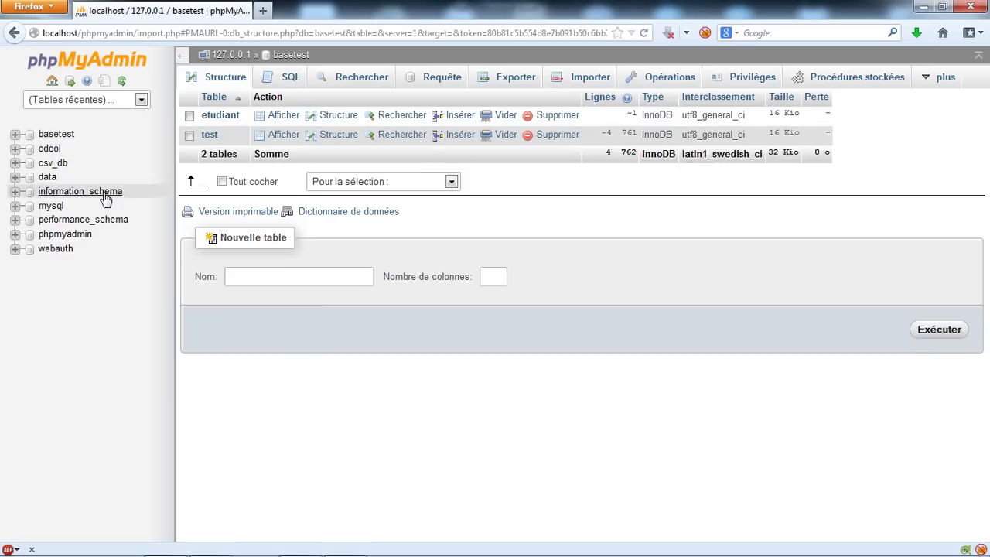
pyautogui.click(16, 135)
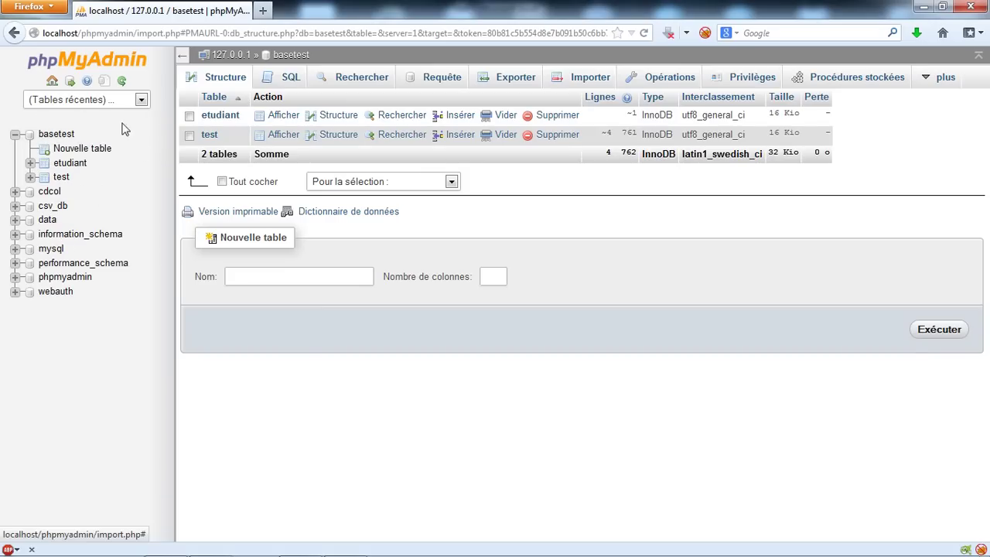
pyautogui.click(68, 167)
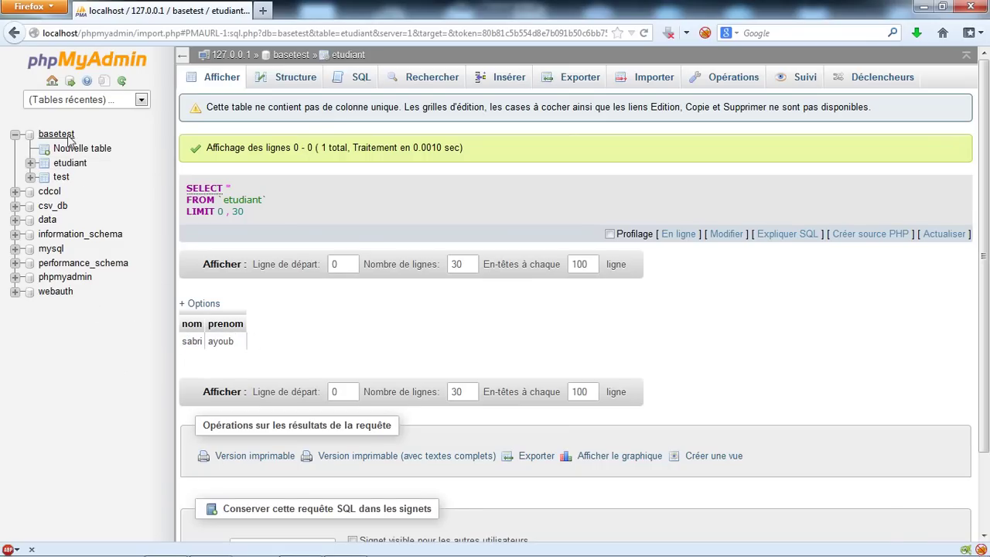
pyautogui.click(62, 181)
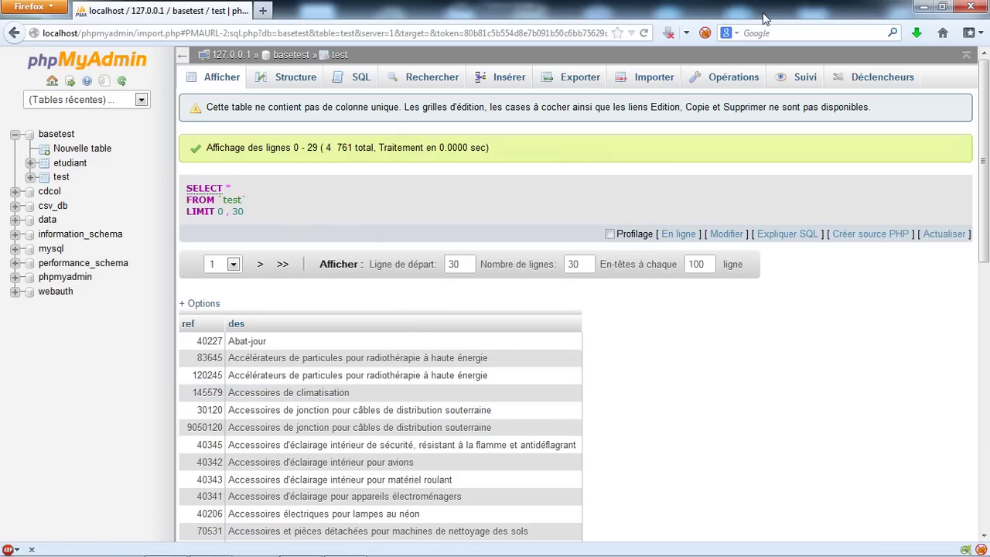
# Tile Firefox's phpMyAdmin test table on the left half and Excel's test sheet on the right half
pyautogui.moveTo(759, 10); pyautogui.dragTo(4, 8)
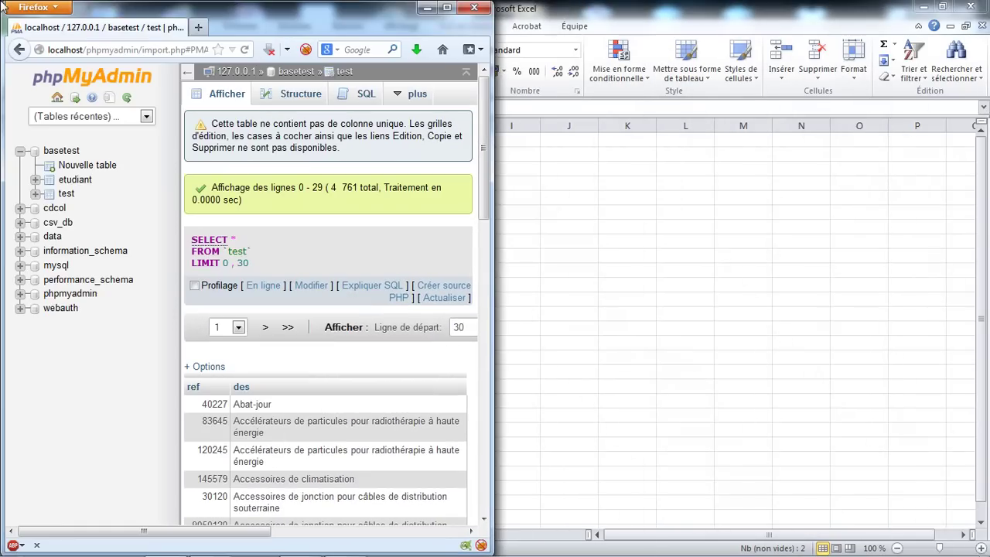
pyautogui.doubleClick(627, 5)
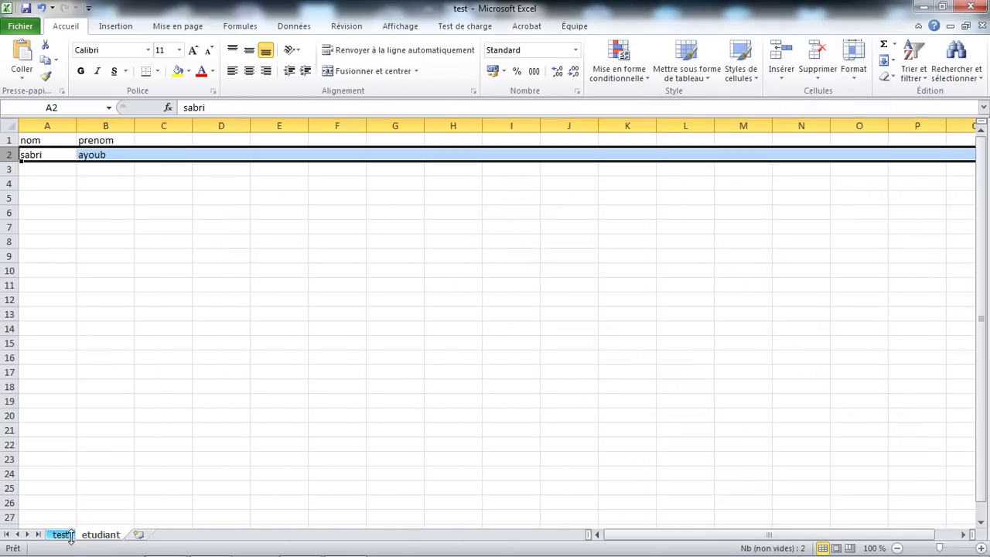
pyautogui.click(62, 534)
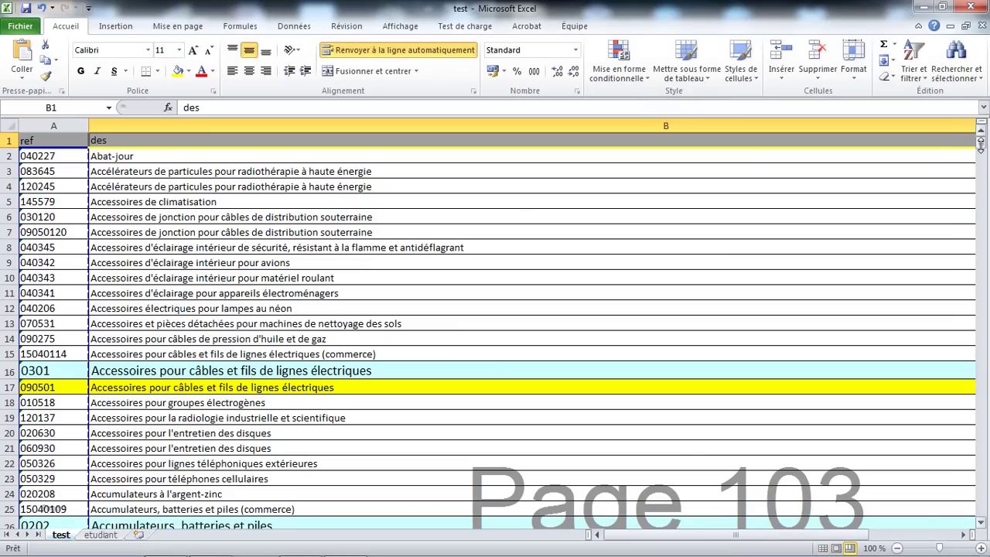
pyautogui.doubleClick(253, 5)
pyautogui.moveTo(810, 37); pyautogui.dragTo(987, 5)
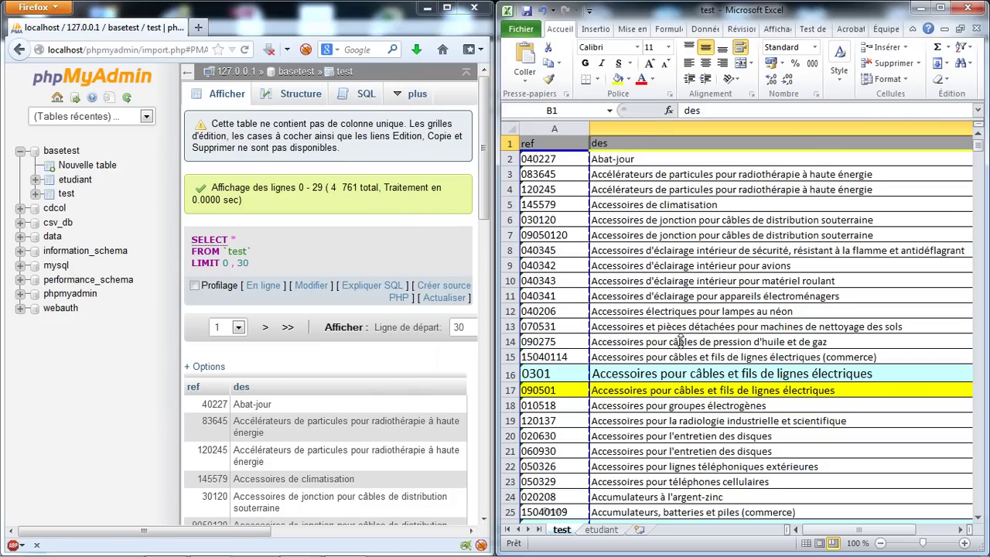
pyautogui.moveTo(480, 186); pyautogui.dragTo(474, 256)
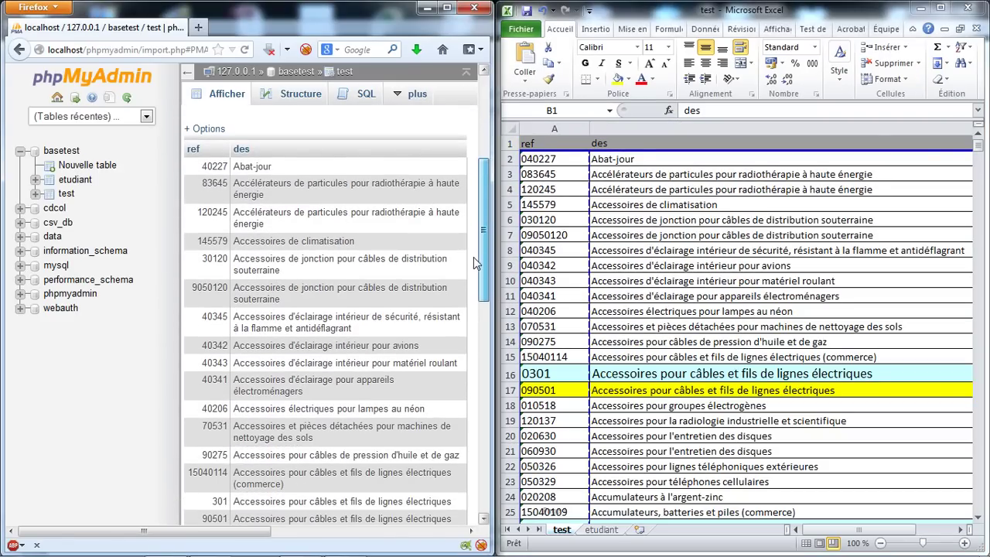
pyautogui.click(75, 185)
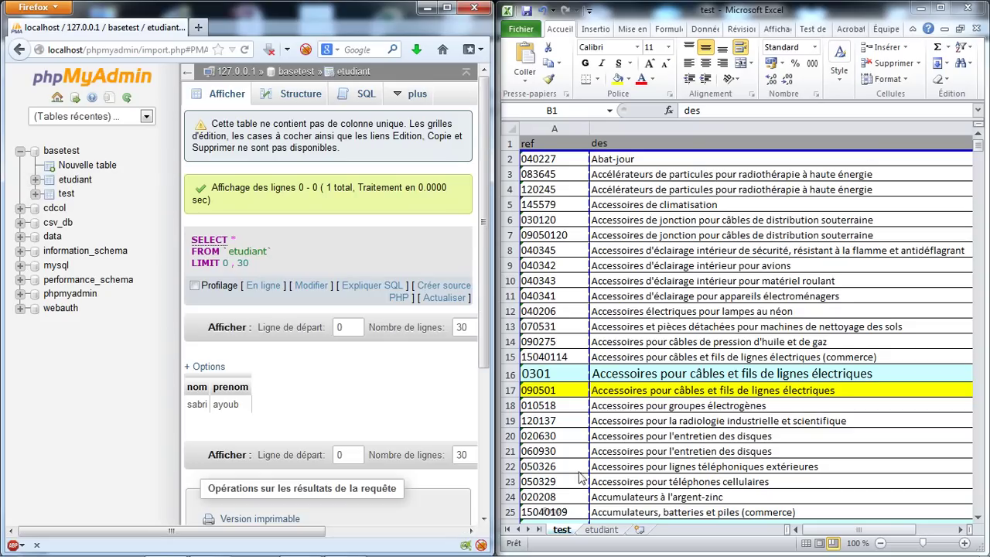
pyautogui.click(602, 530)
pyautogui.click(602, 531)
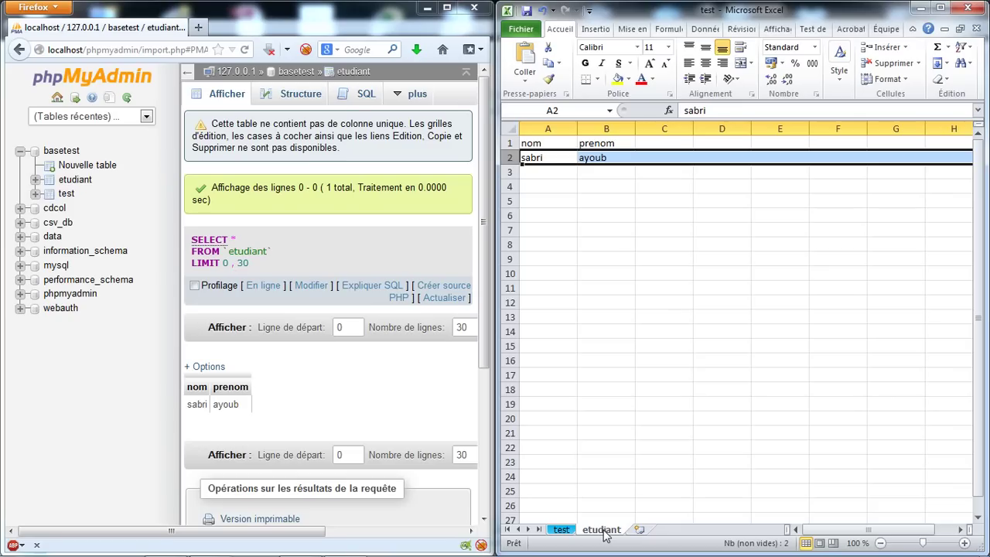
pyautogui.click(511, 144)
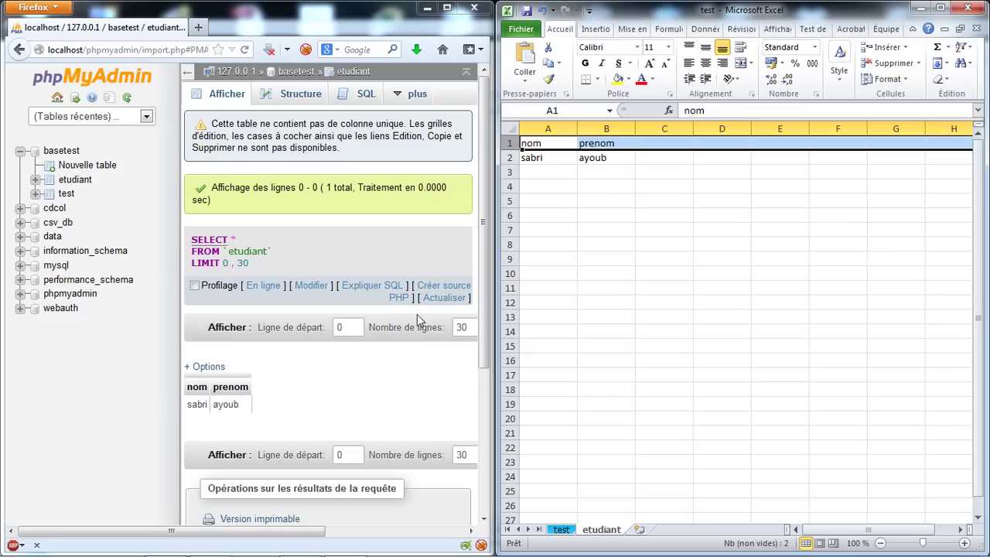
pyautogui.click(82, 181)
pyautogui.click(65, 194)
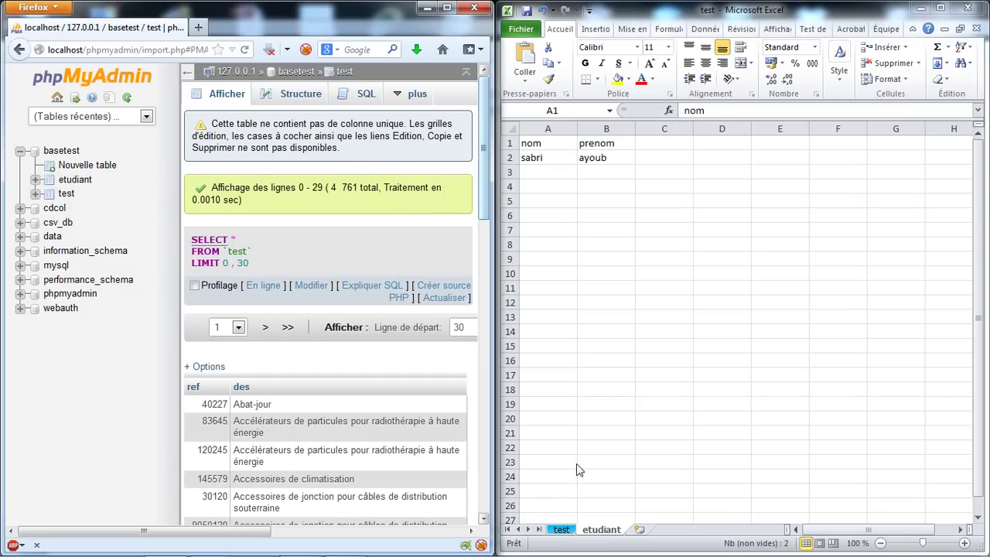
pyautogui.click(576, 541)
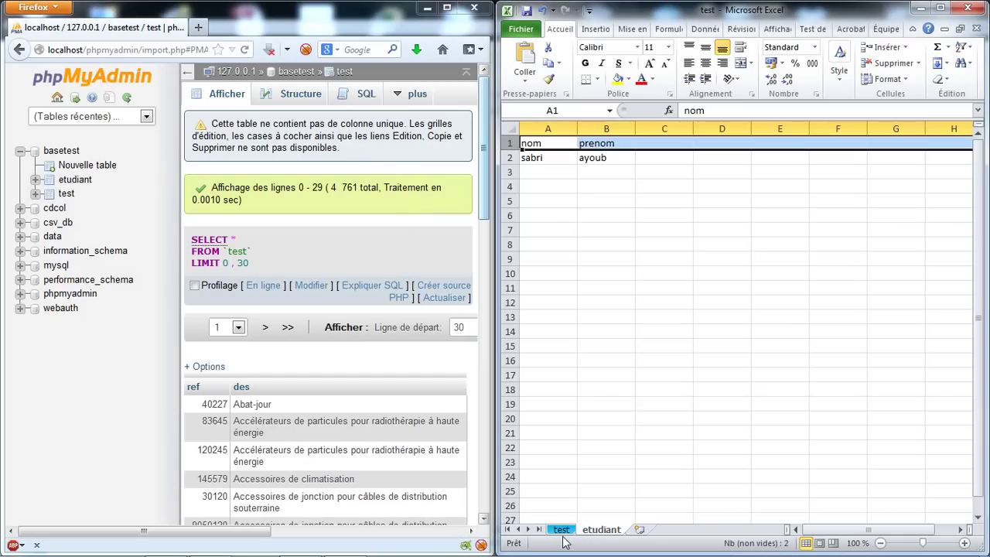
pyautogui.click(563, 531)
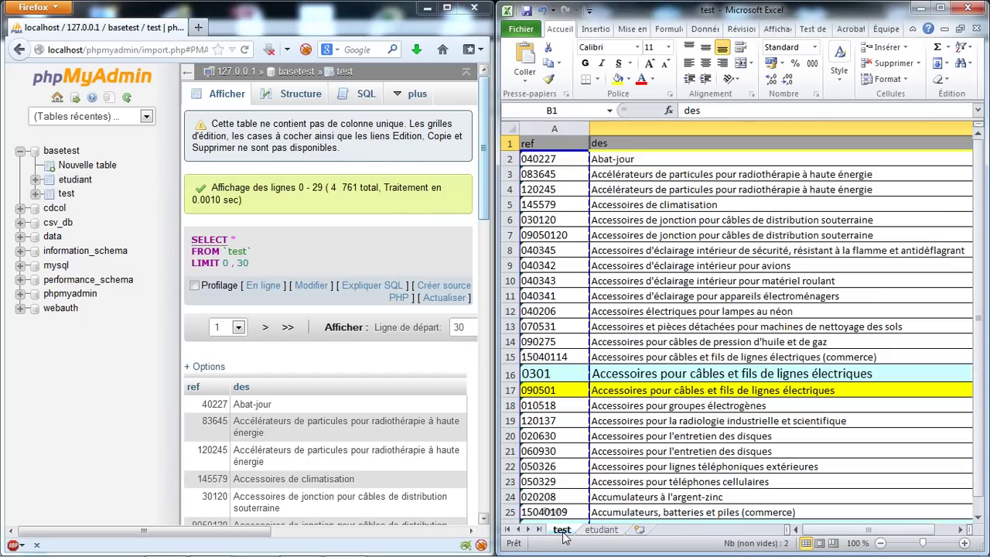
pyautogui.click(572, 160)
pyautogui.click(655, 163)
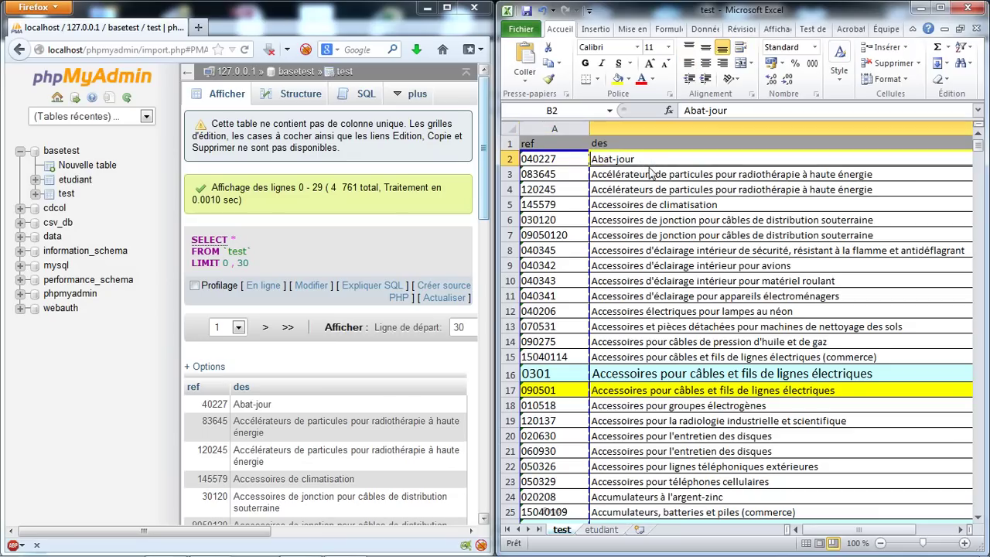
pyautogui.click(578, 177)
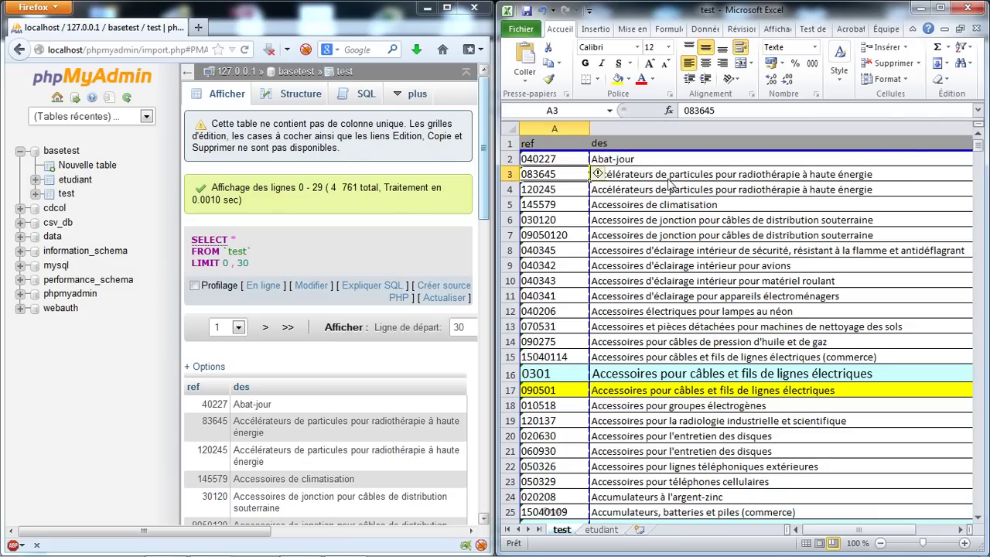
pyautogui.click(670, 178)
pyautogui.click(656, 194)
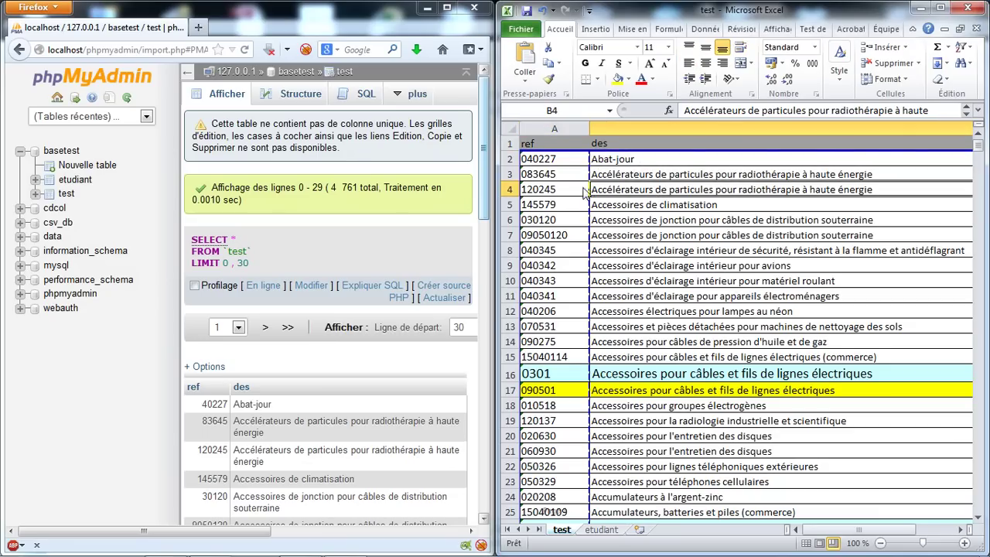
pyautogui.click(556, 193)
pyautogui.click(554, 209)
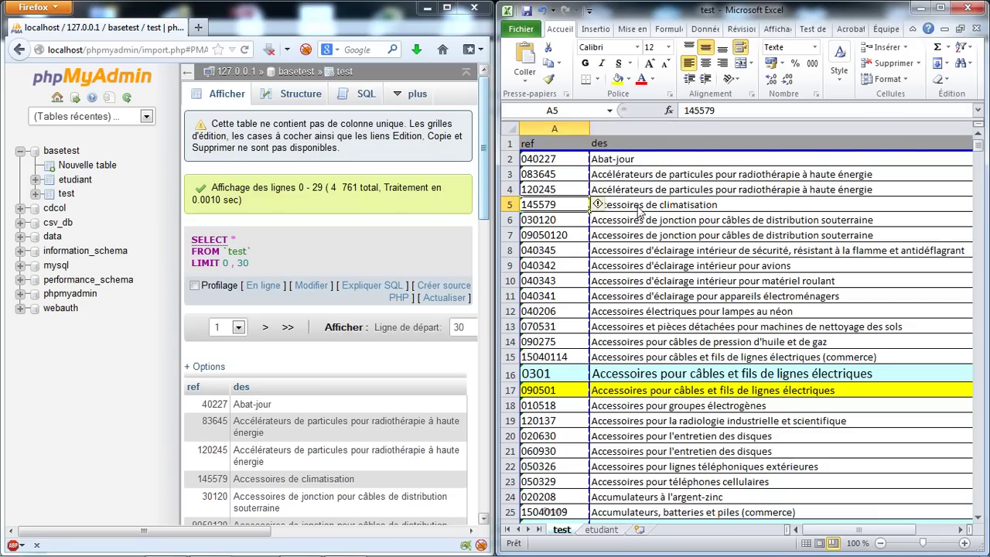